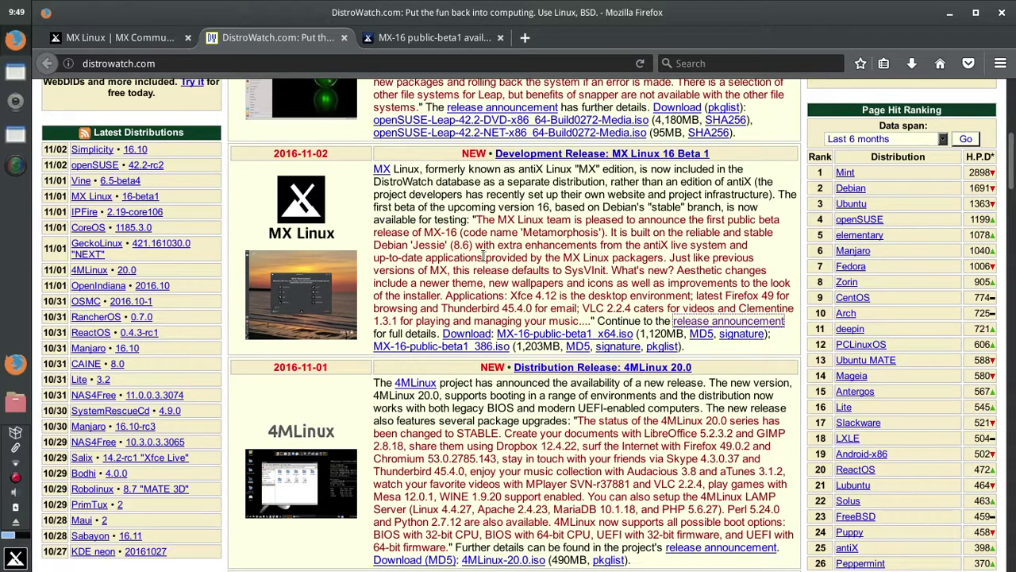
Step: Switch to the MX Linux community tab and open the Support > MX Users Manual page
{"action": "left_click", "coordinate": [111, 35]}
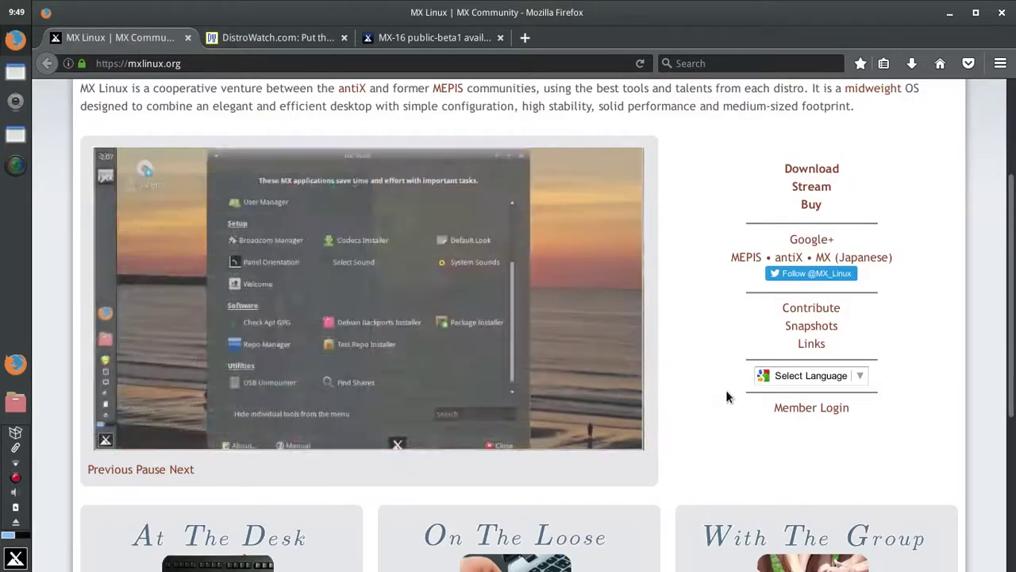
{"action": "scroll", "coordinate": [725, 396], "scroll_direction": "down", "scroll_amount": 4}
{"action": "scroll", "coordinate": [727, 392], "scroll_direction": "up", "scroll_amount": 4}
{"action": "scroll", "coordinate": [727, 393], "scroll_direction": "up", "scroll_amount": 2}
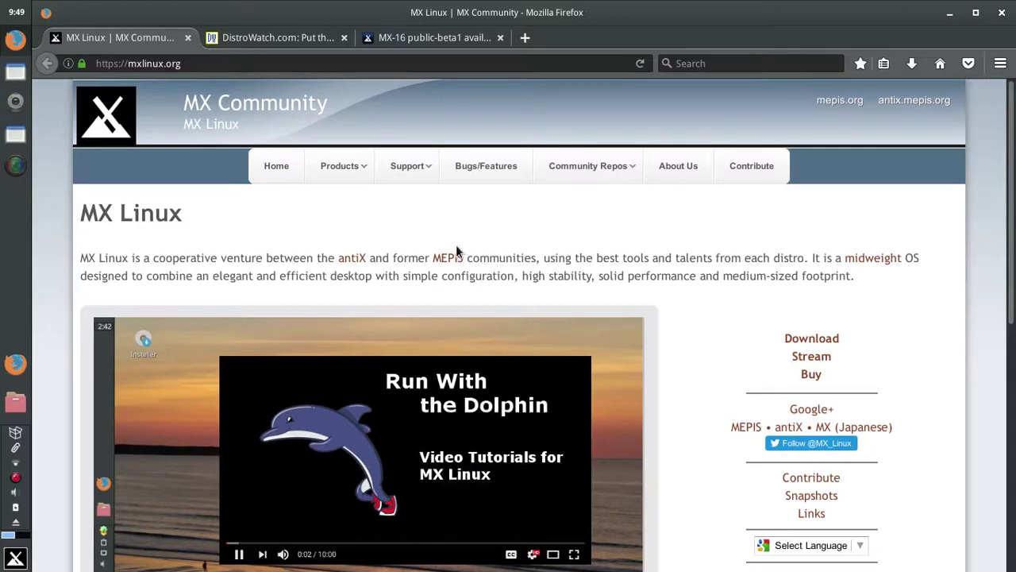
{"action": "mouse_move", "coordinate": [415, 168]}
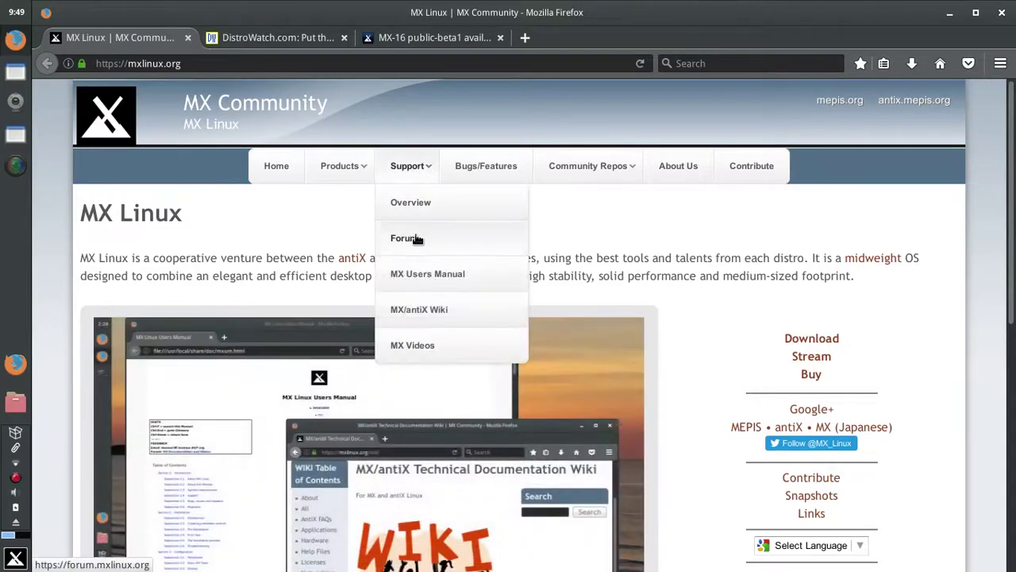
{"action": "left_click", "coordinate": [421, 274]}
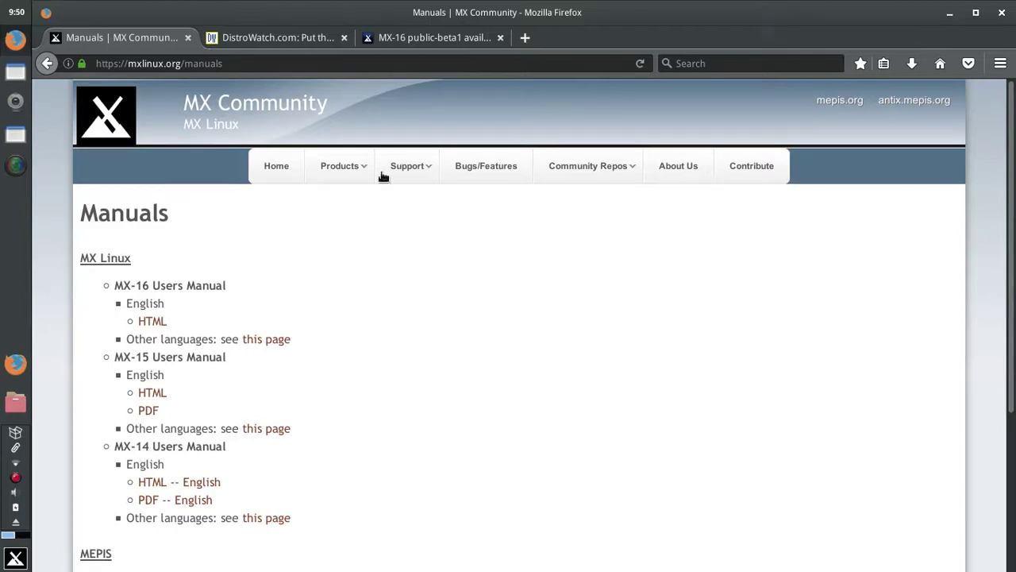
Step: Minimize Firefox, then open, scroll through and close the MX Users Manual from MX Welcome
{"action": "left_click", "coordinate": [949, 13]}
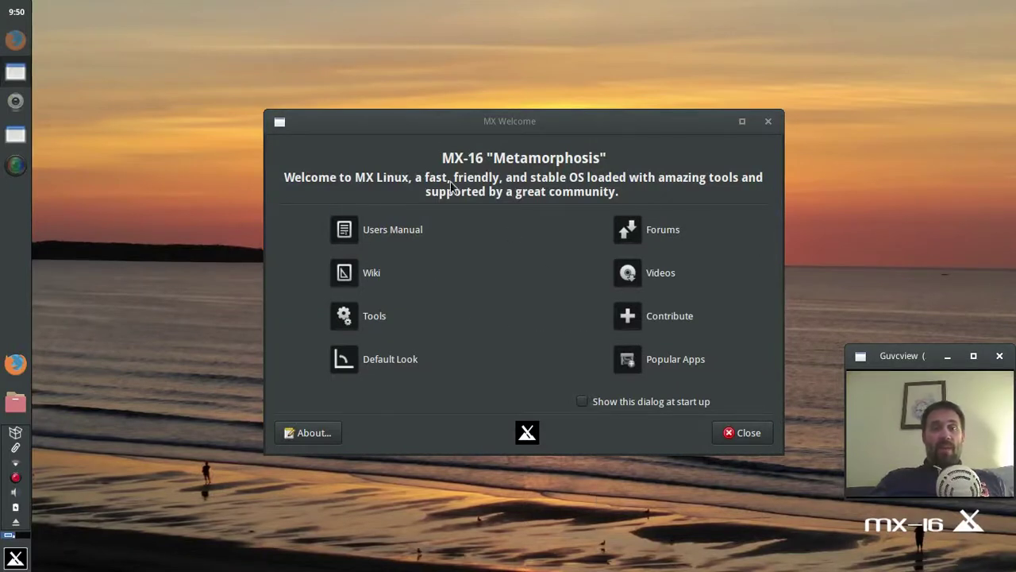
{"action": "left_click", "coordinate": [393, 231]}
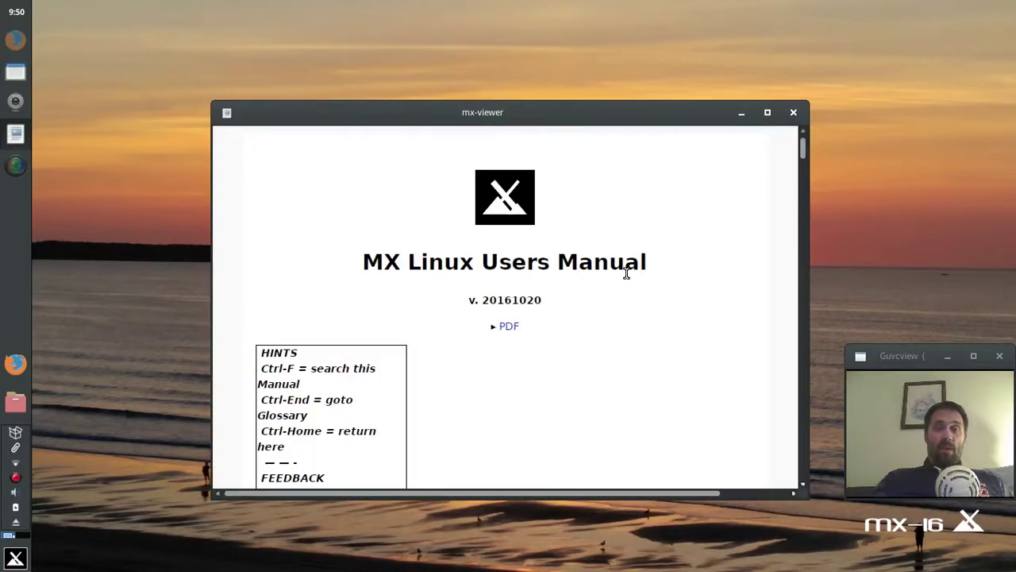
{"action": "scroll", "coordinate": [625, 277], "scroll_direction": "down", "scroll_amount": 10}
{"action": "scroll", "coordinate": [625, 278], "scroll_direction": "down", "scroll_amount": 7}
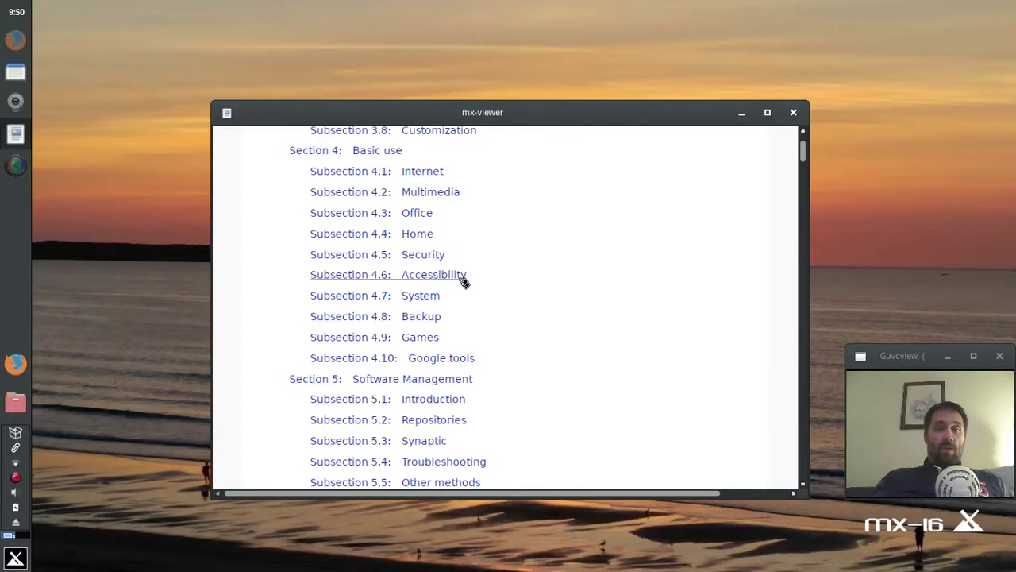
{"action": "scroll", "coordinate": [487, 293], "scroll_direction": "down", "scroll_amount": 10}
{"action": "scroll", "coordinate": [488, 292], "scroll_direction": "down", "scroll_amount": 10}
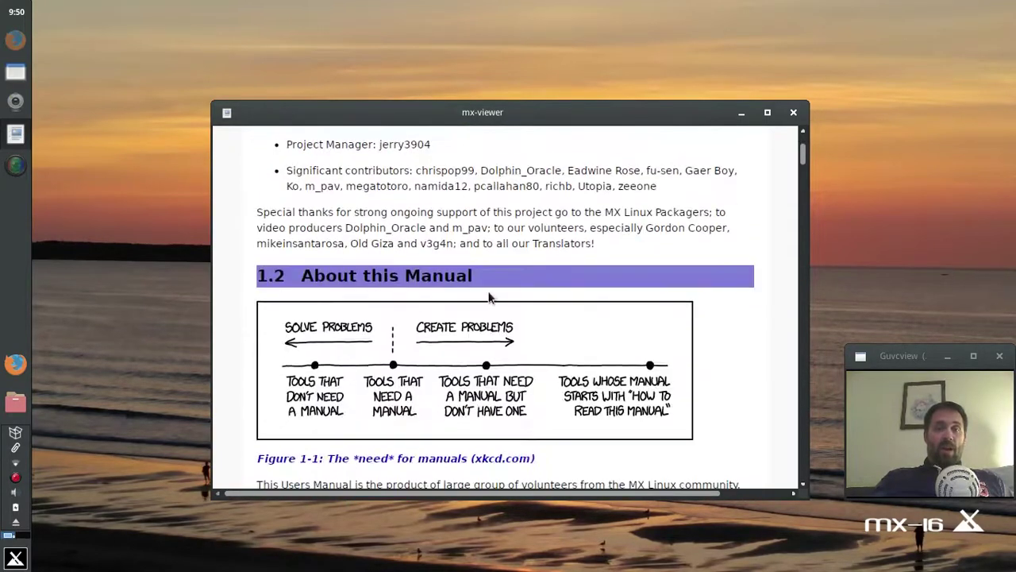
{"action": "scroll", "coordinate": [488, 297], "scroll_direction": "down", "scroll_amount": 5}
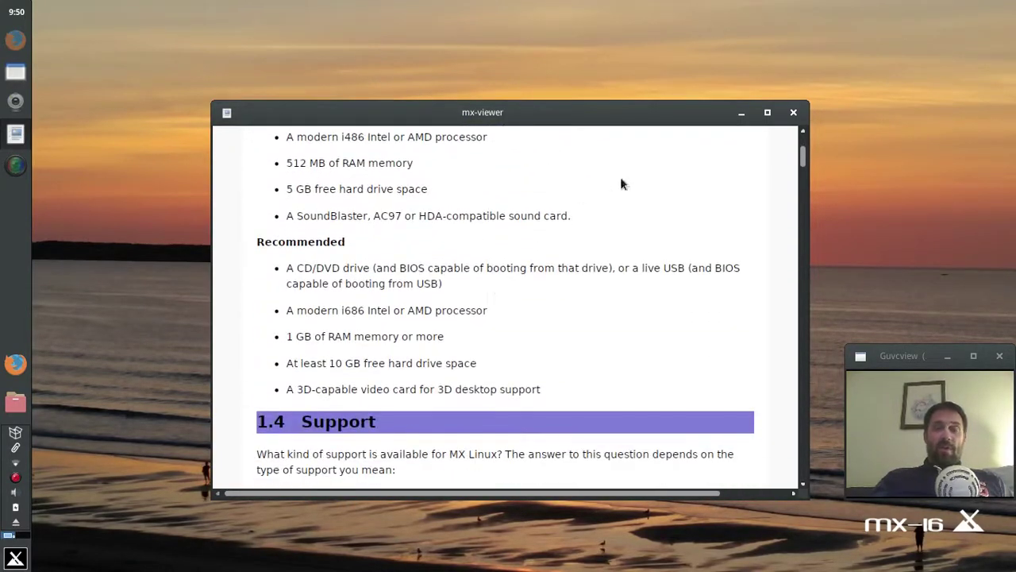
{"action": "left_click", "coordinate": [792, 113]}
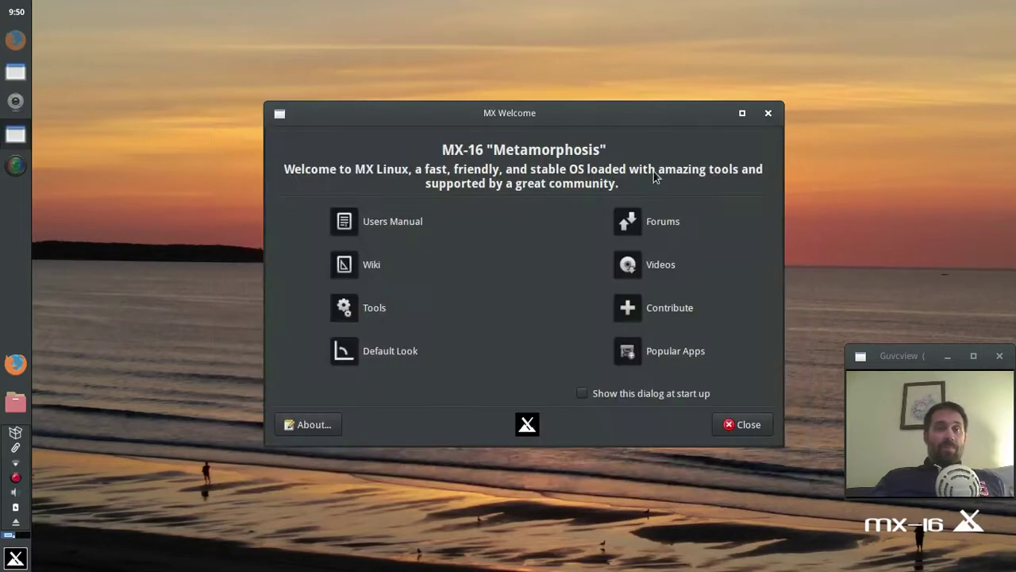
{"action": "left_click", "coordinate": [348, 264]}
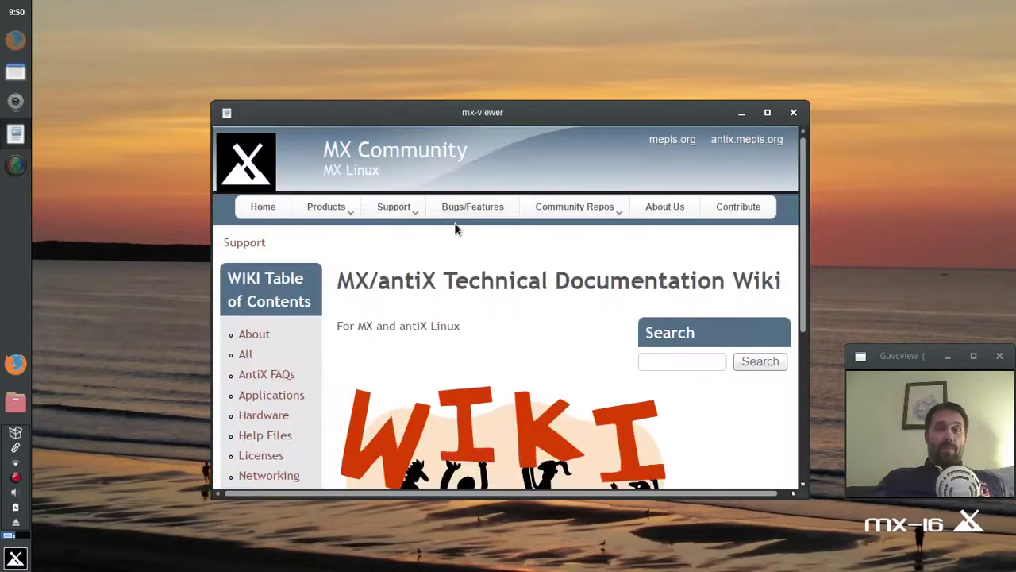
{"action": "scroll", "coordinate": [454, 223], "scroll_direction": "down", "scroll_amount": 5}
{"action": "left_click", "coordinate": [257, 241]}
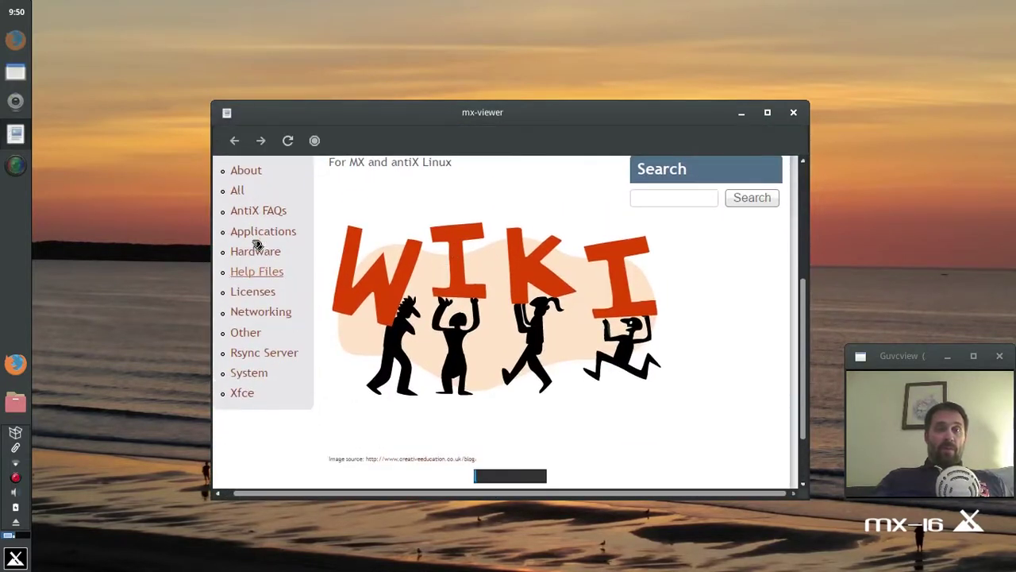
{"action": "scroll", "coordinate": [494, 304], "scroll_direction": "down", "scroll_amount": 10}
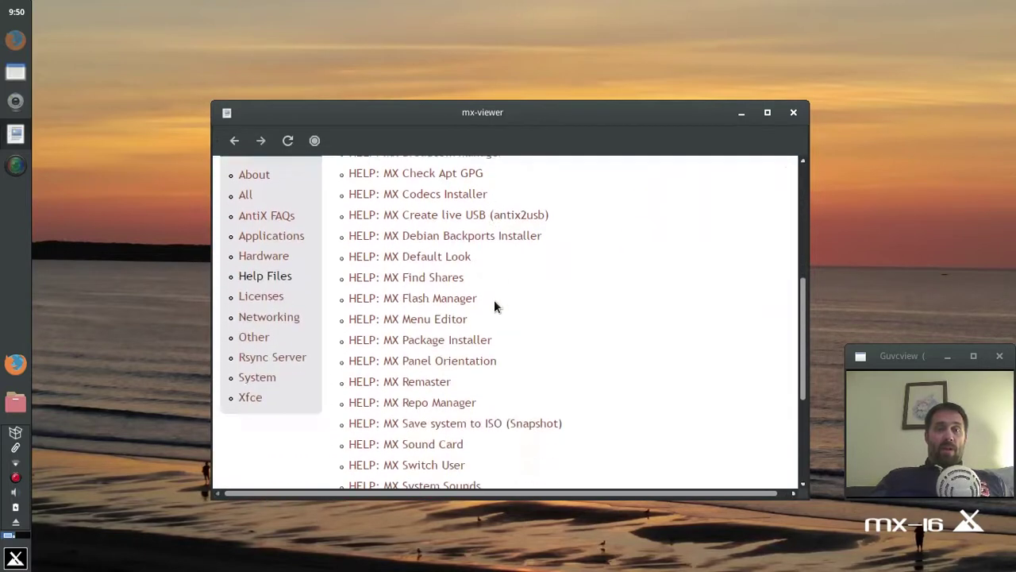
{"action": "scroll", "coordinate": [494, 301], "scroll_direction": "up", "scroll_amount": 5}
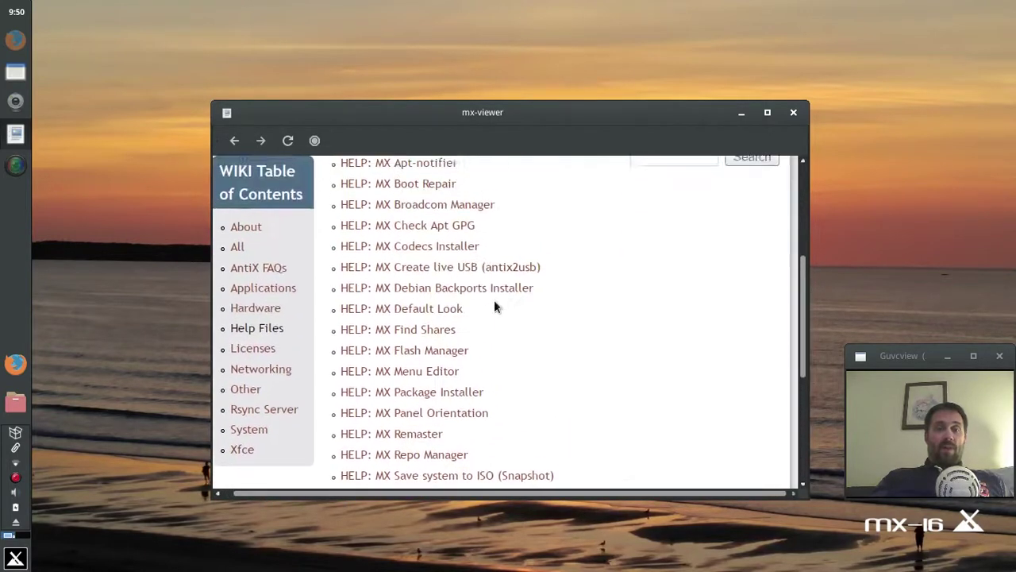
{"action": "left_click", "coordinate": [791, 114]}
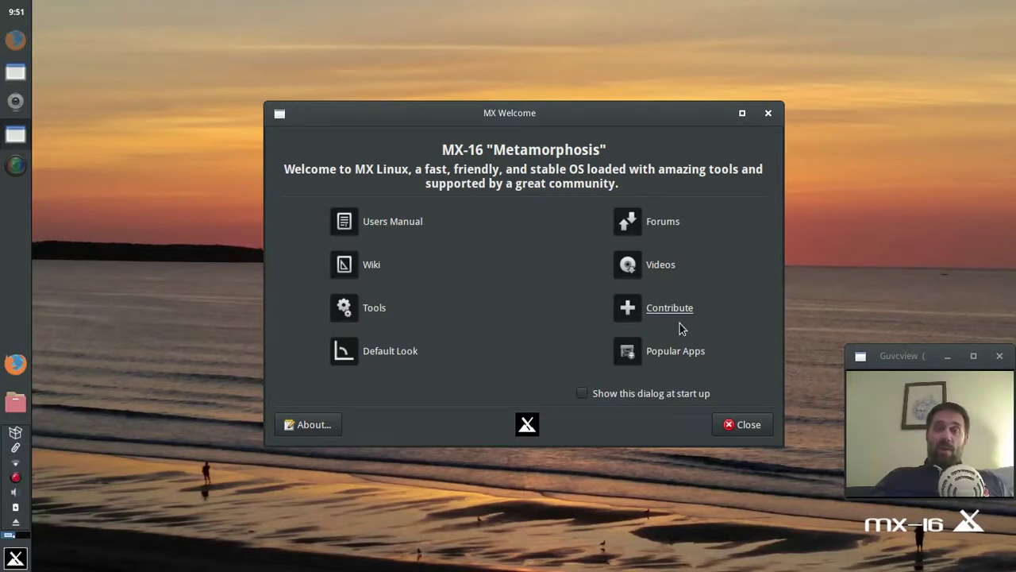
Step: Launch Popular Apps from MX Welcome and authenticate with the administrative password
{"action": "left_click", "coordinate": [675, 351]}
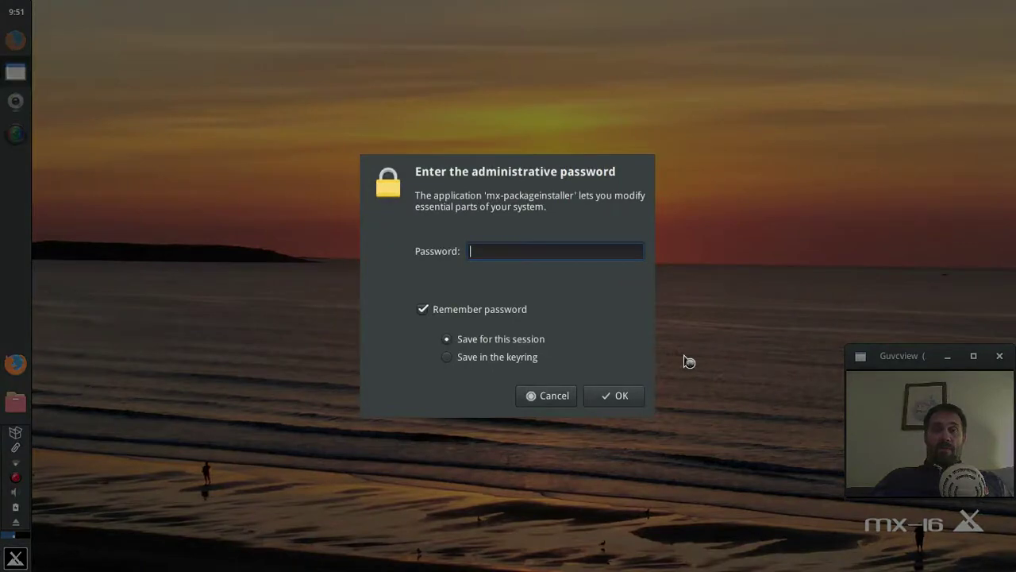
{"action": "type", "text": "****"}
{"action": "key", "text": "Return"}
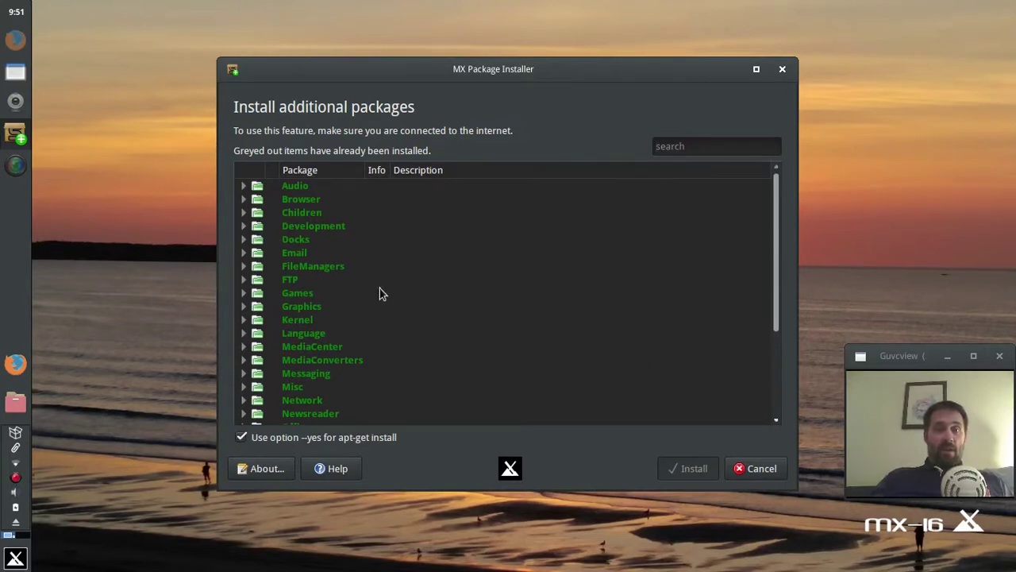
Step: Expand the Browser, Children and Docks categories in the package installer list
{"action": "scroll", "coordinate": [379, 289], "scroll_direction": "down", "scroll_amount": 3}
{"action": "scroll", "coordinate": [379, 289], "scroll_direction": "up", "scroll_amount": 3}
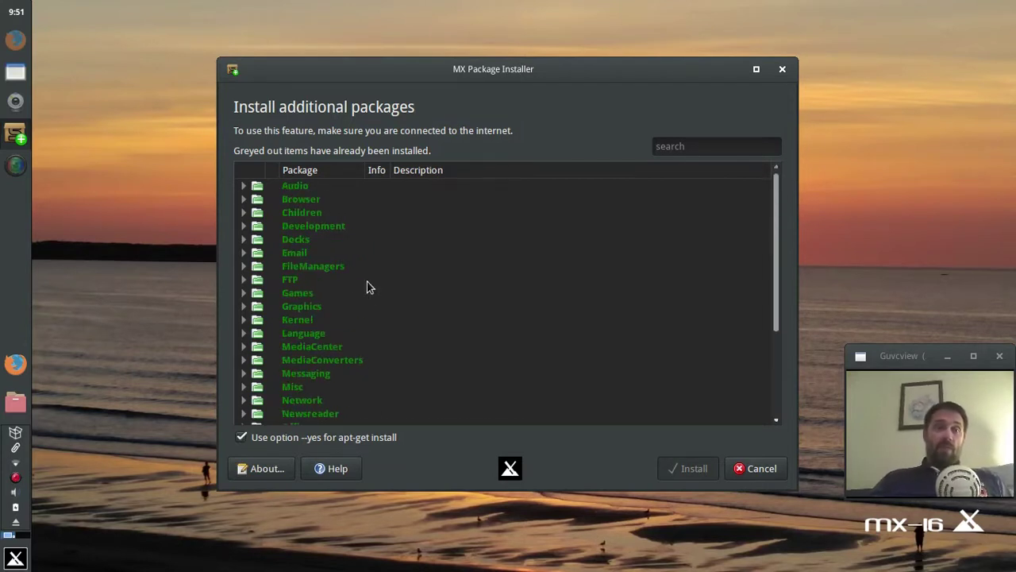
{"action": "left_click", "coordinate": [244, 199]}
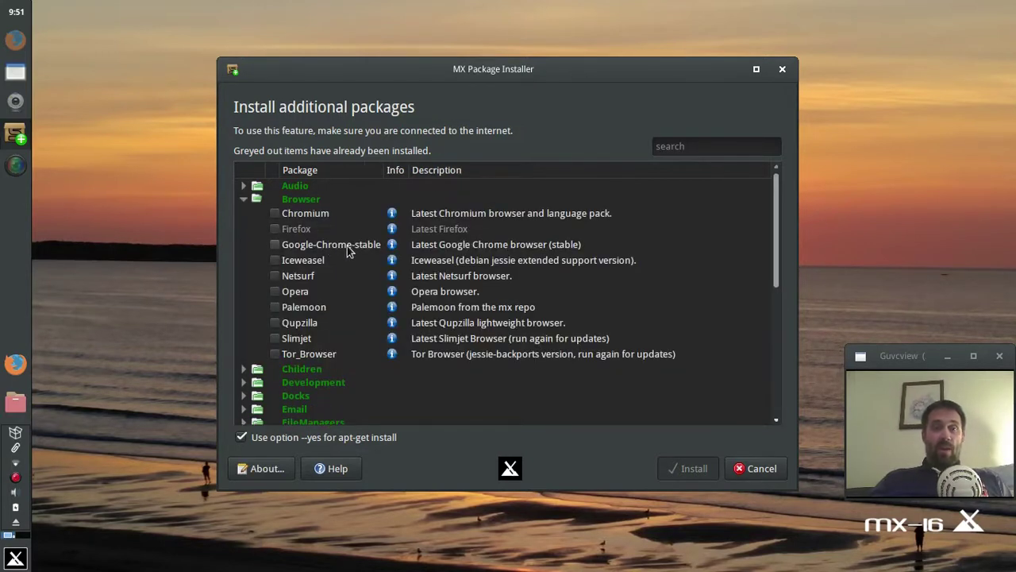
{"action": "scroll", "coordinate": [343, 301], "scroll_direction": "down", "scroll_amount": 1}
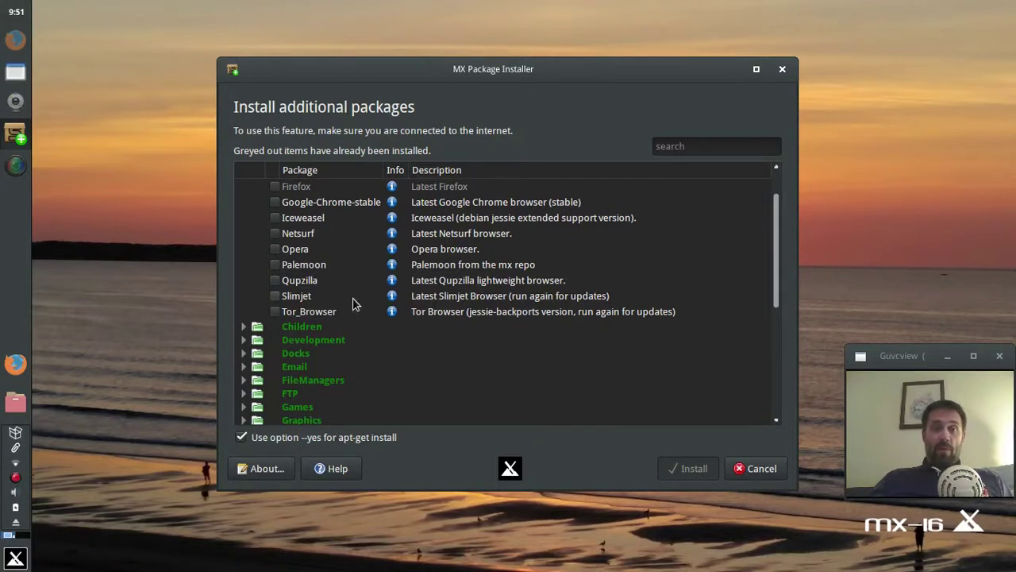
{"action": "scroll", "coordinate": [375, 329], "scroll_direction": "down", "scroll_amount": 2}
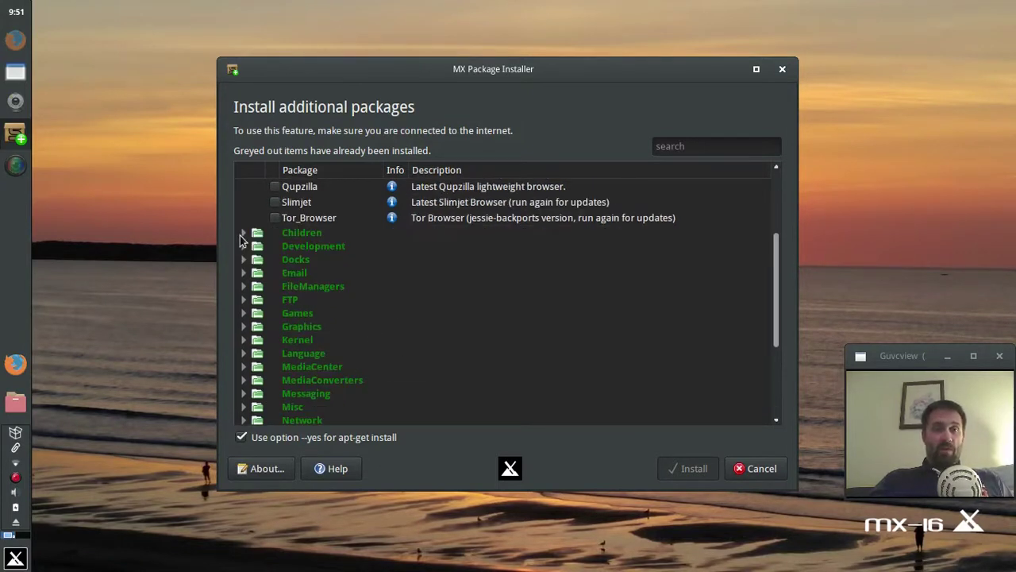
{"action": "left_click", "coordinate": [243, 233]}
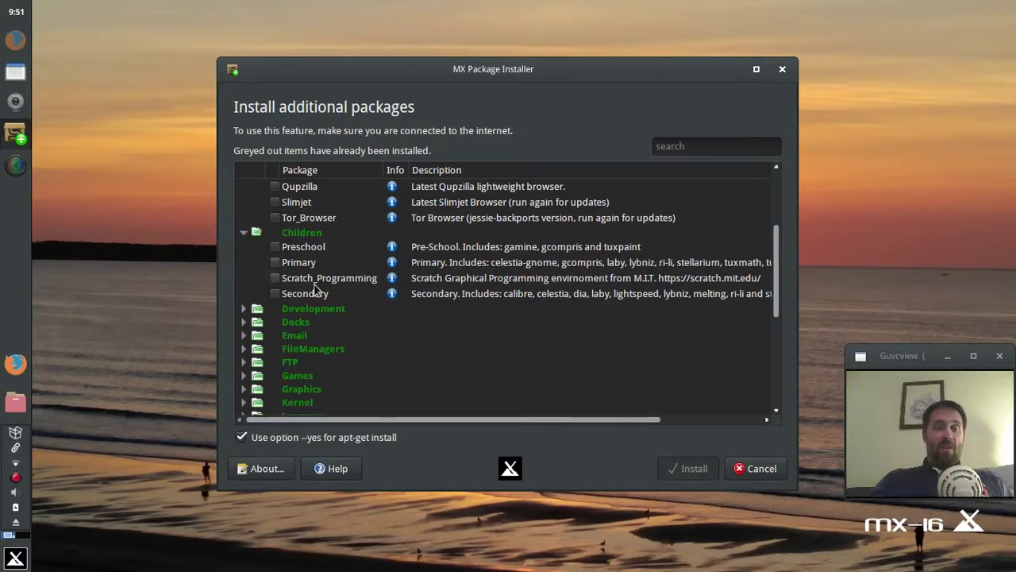
{"action": "scroll", "coordinate": [353, 308], "scroll_direction": "down", "scroll_amount": 2}
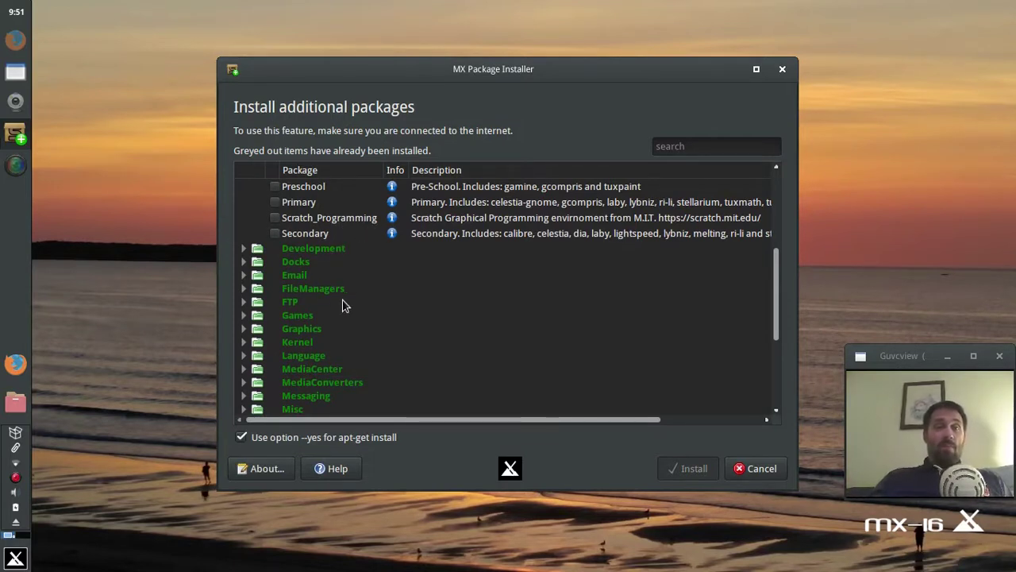
{"action": "left_click", "coordinate": [243, 264]}
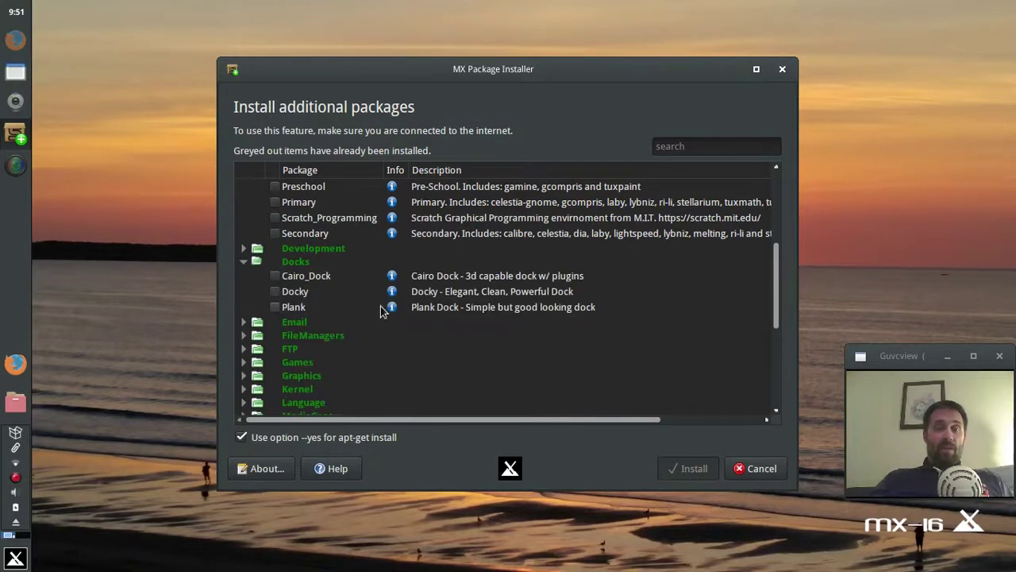
{"action": "scroll", "coordinate": [380, 310], "scroll_direction": "down", "scroll_amount": 5}
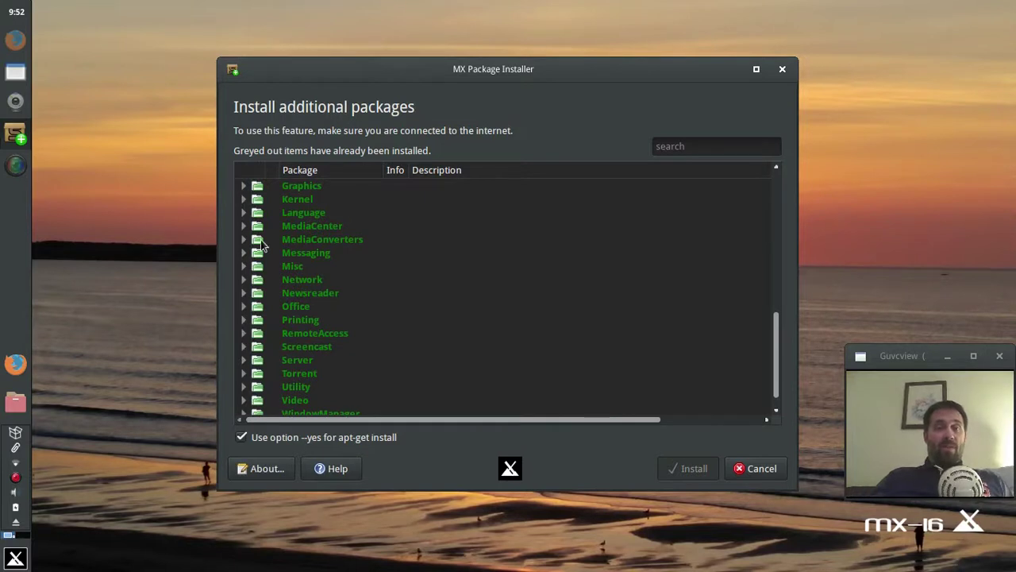
{"action": "left_click", "coordinate": [243, 199]}
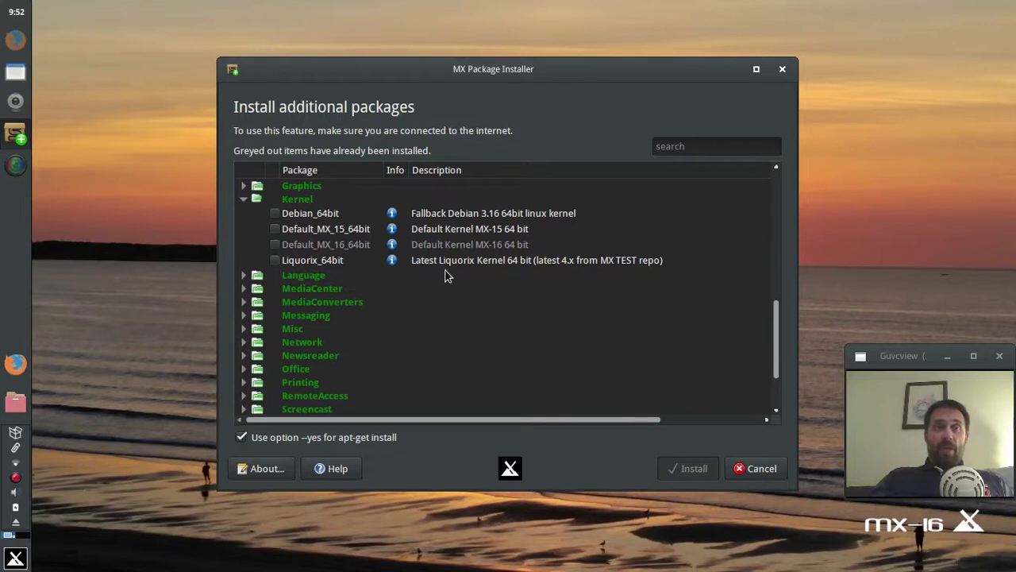
{"action": "scroll", "coordinate": [445, 275], "scroll_direction": "down", "scroll_amount": 2}
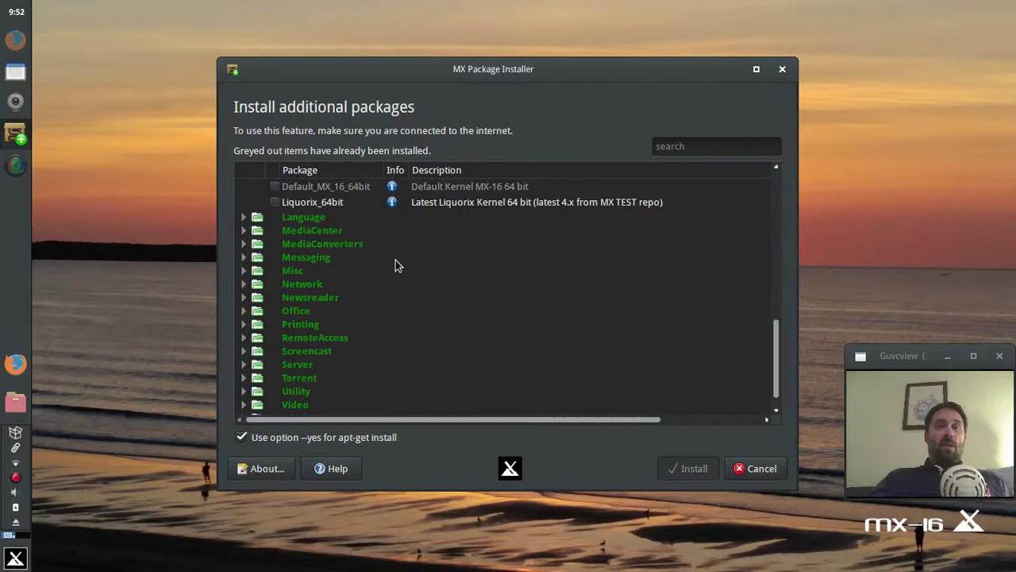
{"action": "scroll", "coordinate": [395, 264], "scroll_direction": "up", "scroll_amount": 2}
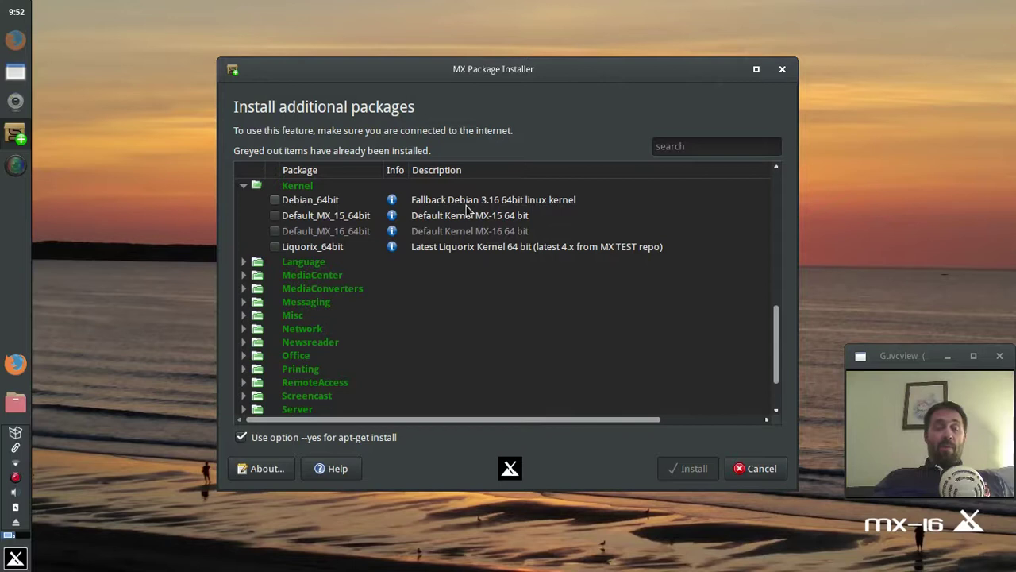
{"action": "scroll", "coordinate": [466, 205], "scroll_direction": "down", "scroll_amount": 1}
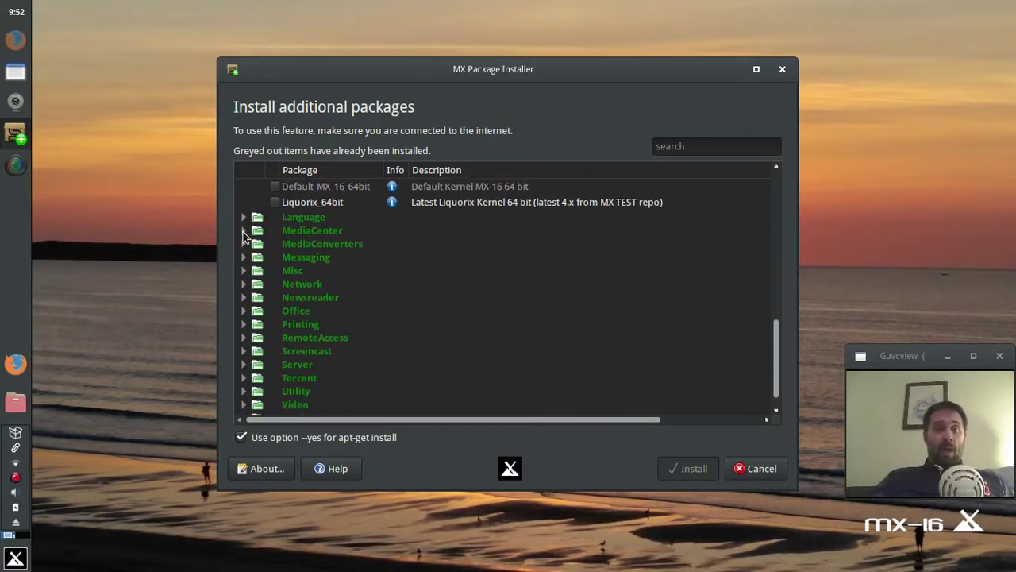
{"action": "scroll", "coordinate": [300, 256], "scroll_direction": "down", "scroll_amount": 1}
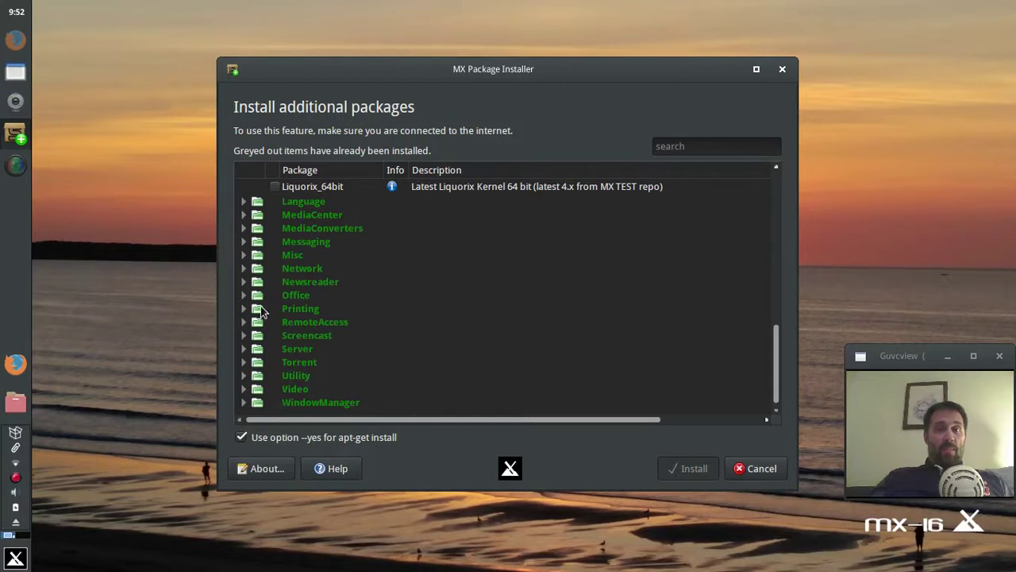
Step: Expand the Misc, Screencast, RemoteAccess, Video, Utility and Messaging categories to view their packages
{"action": "left_click", "coordinate": [244, 255]}
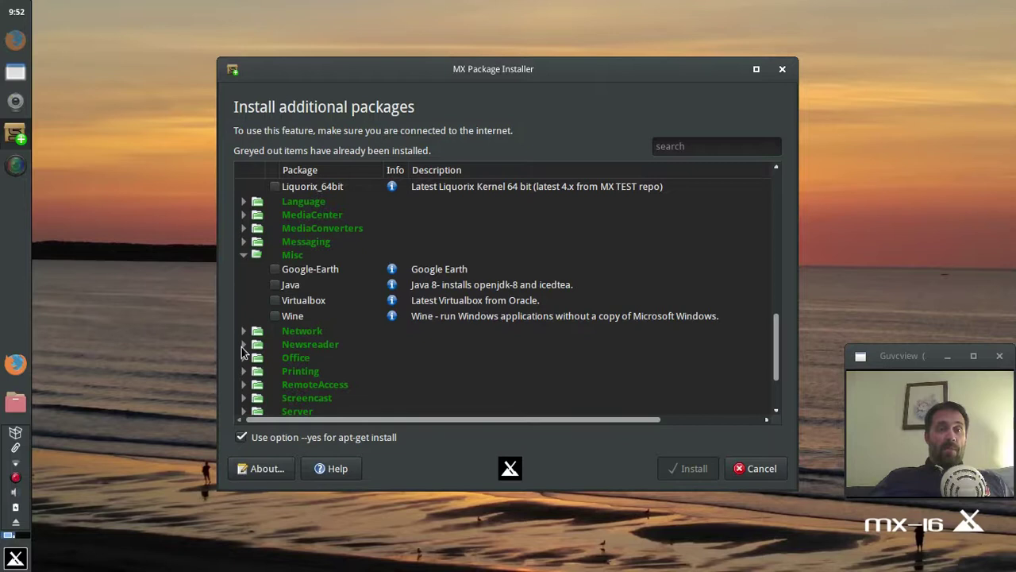
{"action": "scroll", "coordinate": [247, 367], "scroll_direction": "down", "scroll_amount": 2}
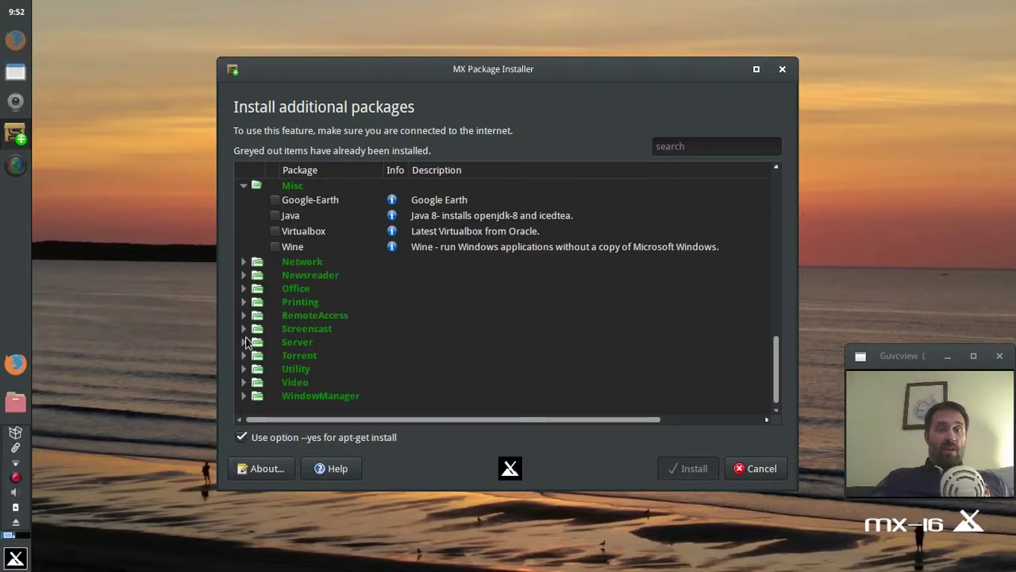
{"action": "left_click", "coordinate": [244, 328]}
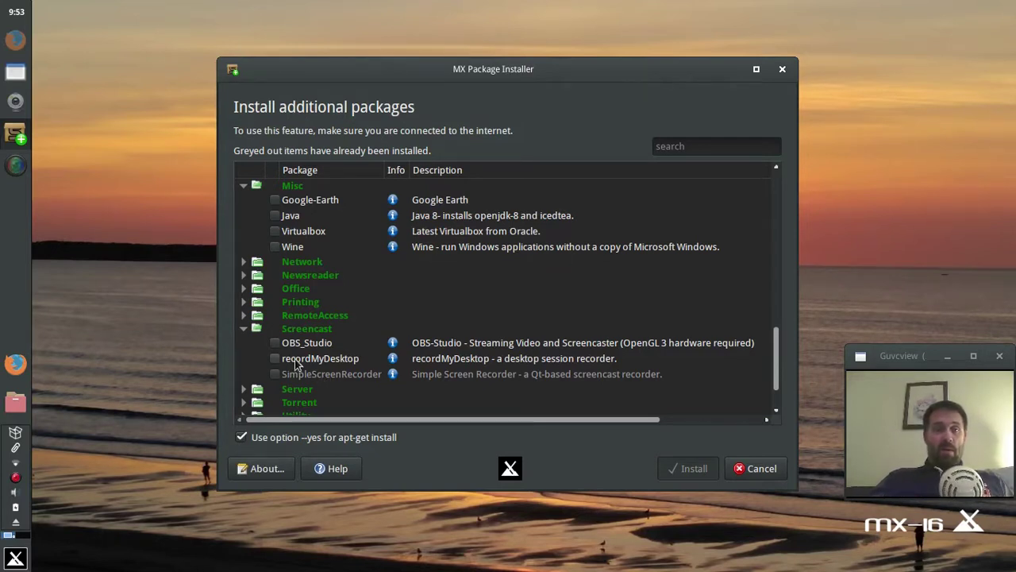
{"action": "left_click", "coordinate": [245, 315]}
{"action": "scroll", "coordinate": [248, 318], "scroll_direction": "down", "scroll_amount": 2}
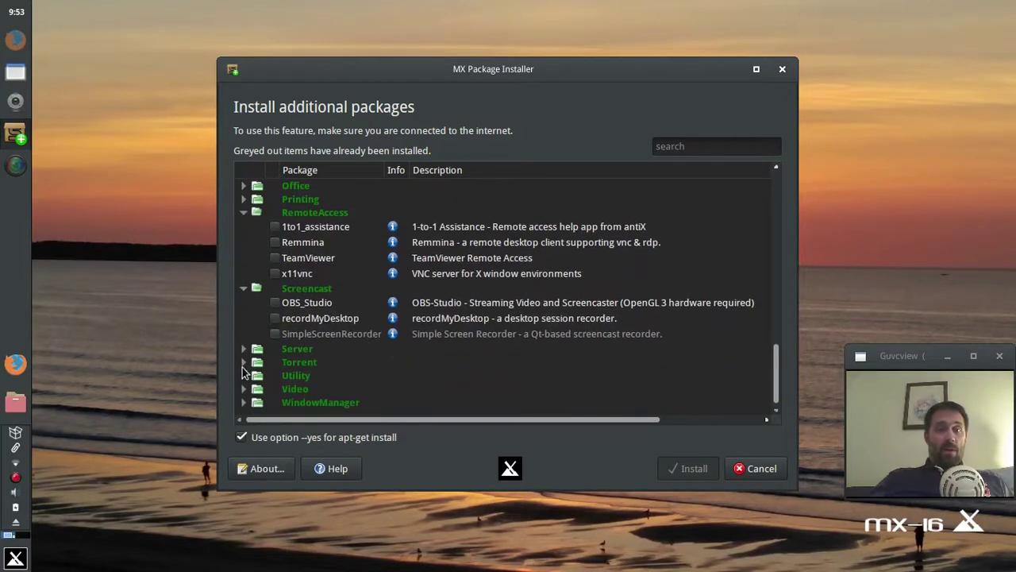
{"action": "left_click", "coordinate": [244, 389]}
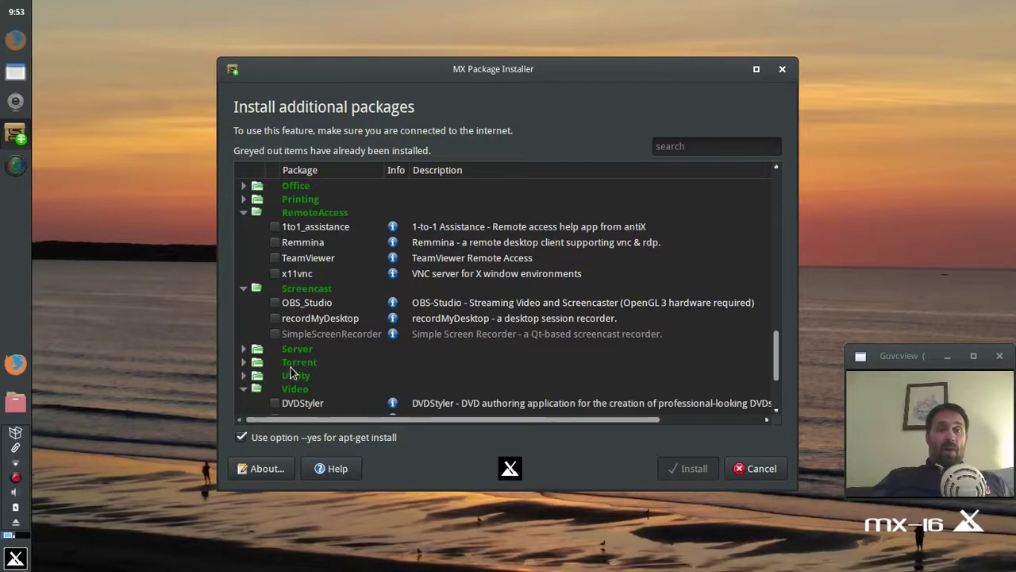
{"action": "scroll", "coordinate": [321, 359], "scroll_direction": "down", "scroll_amount": 2}
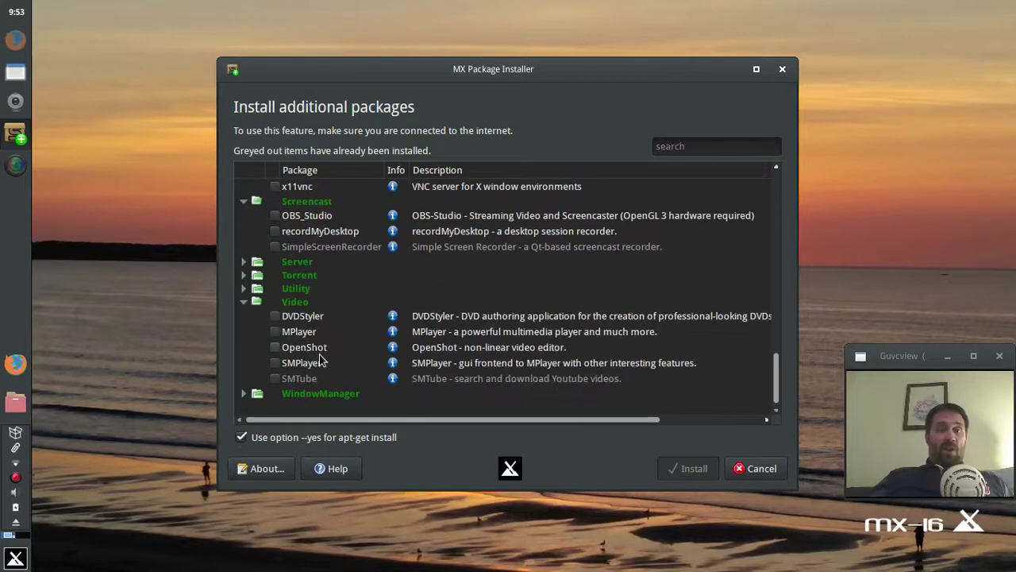
{"action": "left_click", "coordinate": [243, 288]}
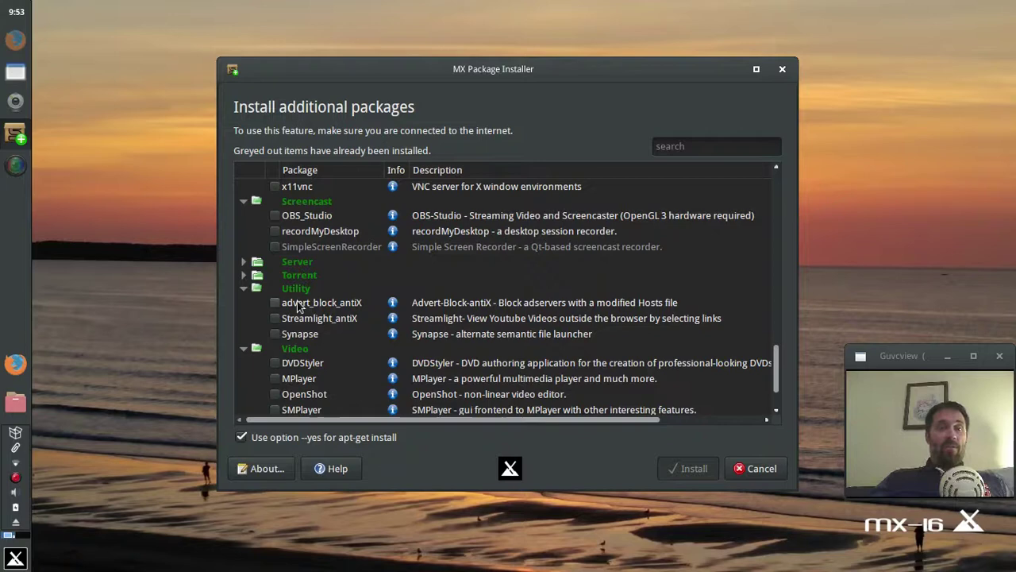
{"action": "scroll", "coordinate": [254, 302], "scroll_direction": "up", "scroll_amount": 6}
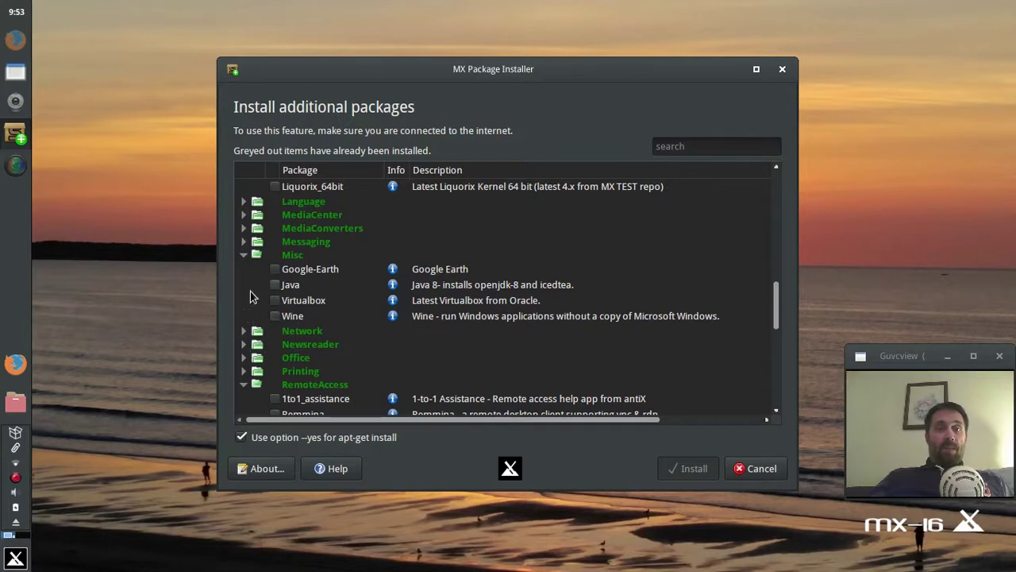
{"action": "left_click", "coordinate": [243, 242]}
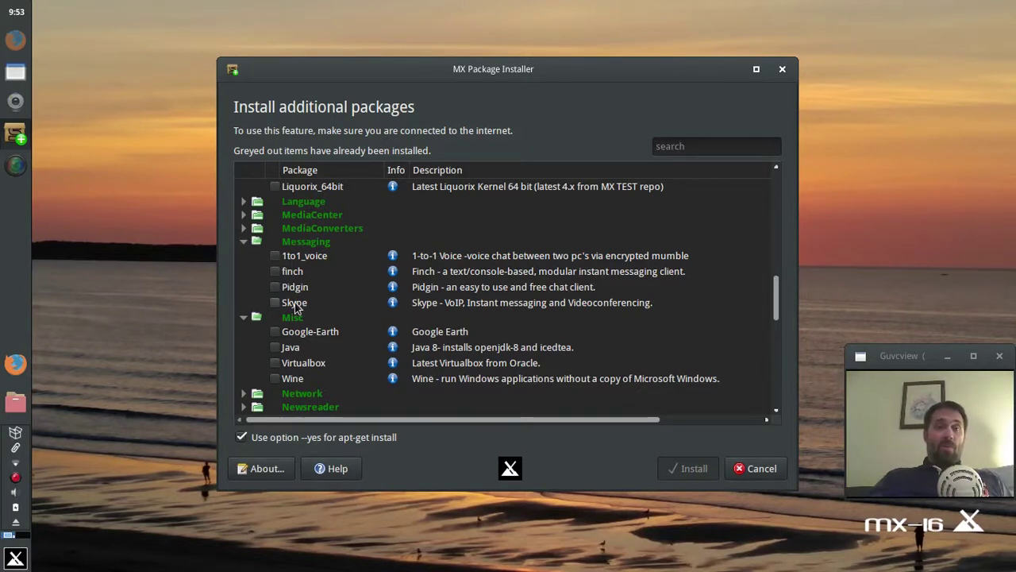
Step: Cancel the package installer and set the panel horizontal through MX Default Look
{"action": "left_click", "coordinate": [750, 470]}
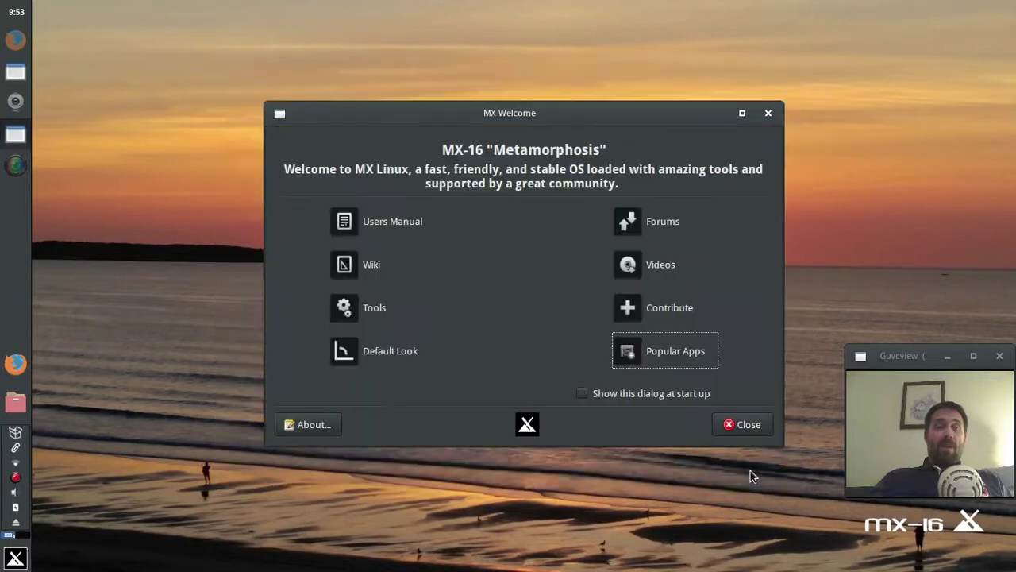
{"action": "left_click", "coordinate": [344, 353]}
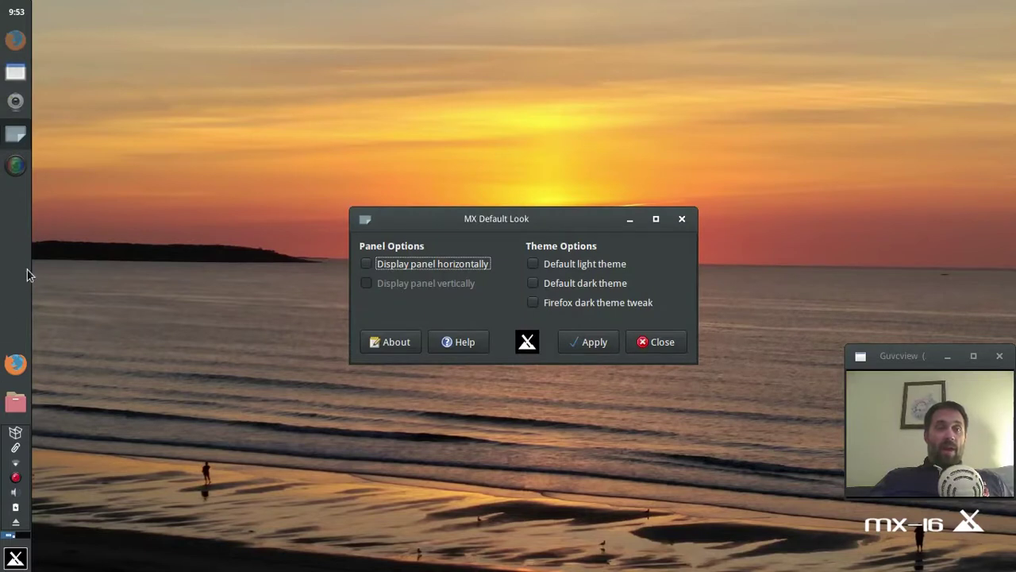
{"action": "left_click", "coordinate": [420, 267]}
{"action": "left_click", "coordinate": [601, 346]}
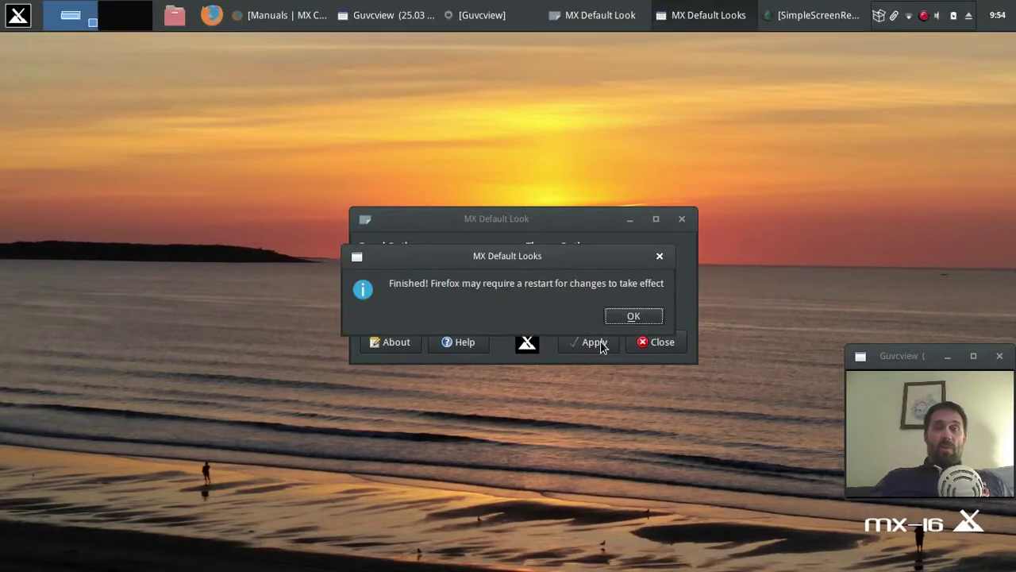
{"action": "left_click", "coordinate": [633, 316]}
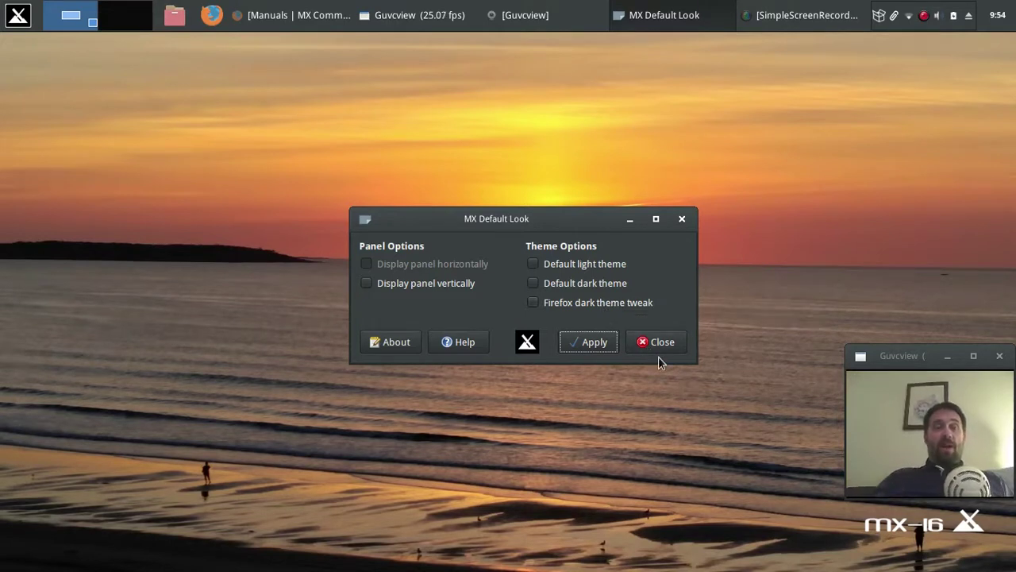
Step: Leave the Firefox dark theme tweak off, restore the vertical panel, and close Default Look
{"action": "left_click", "coordinate": [597, 305]}
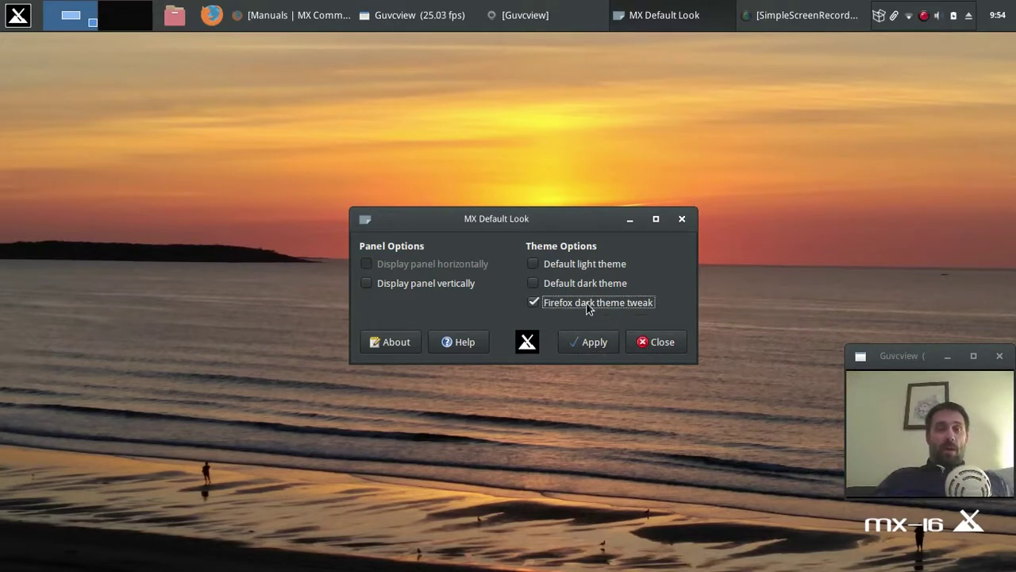
{"action": "left_click", "coordinate": [575, 305]}
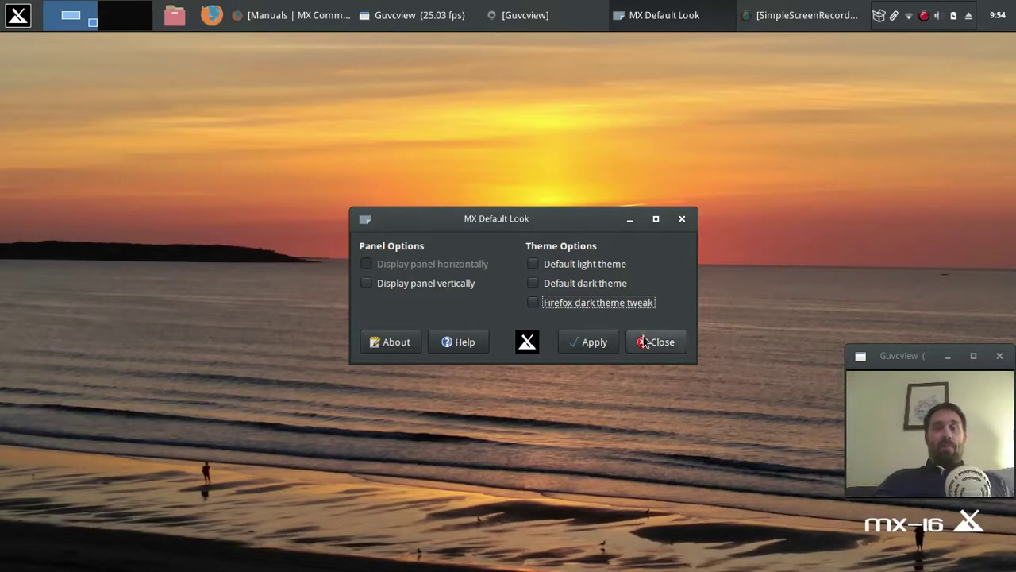
{"action": "left_click", "coordinate": [412, 281]}
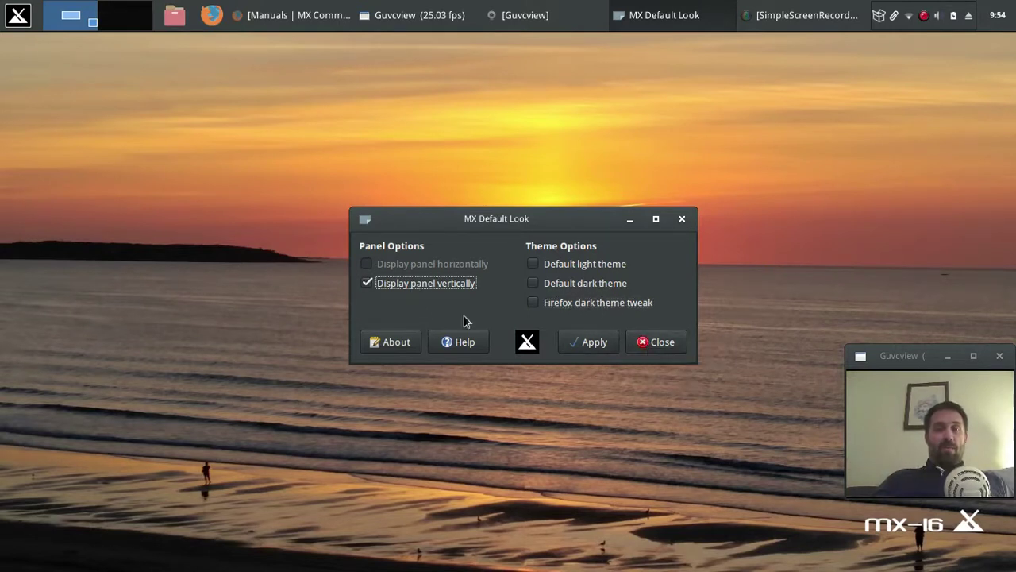
{"action": "left_click", "coordinate": [579, 344]}
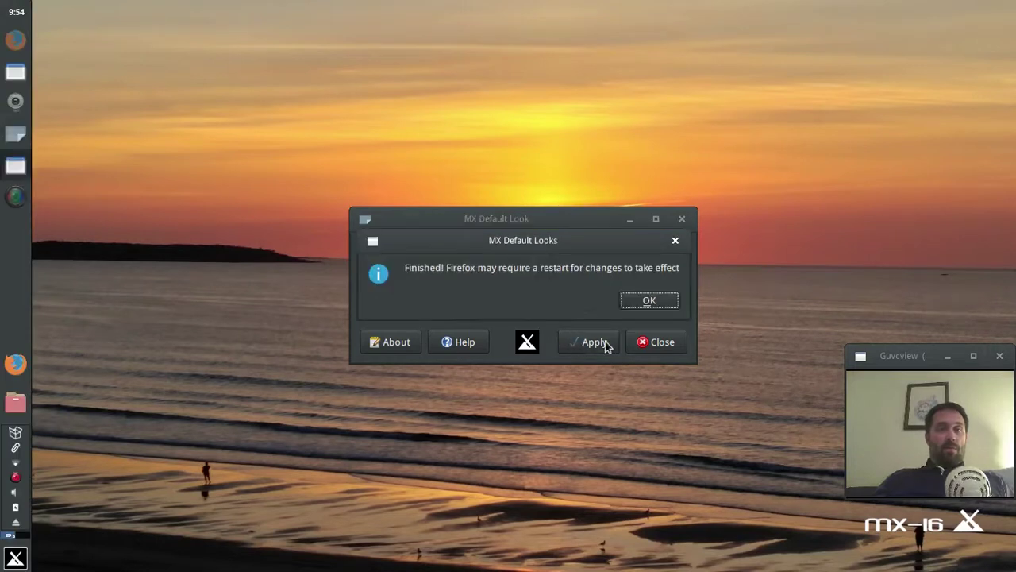
{"action": "left_click", "coordinate": [668, 302]}
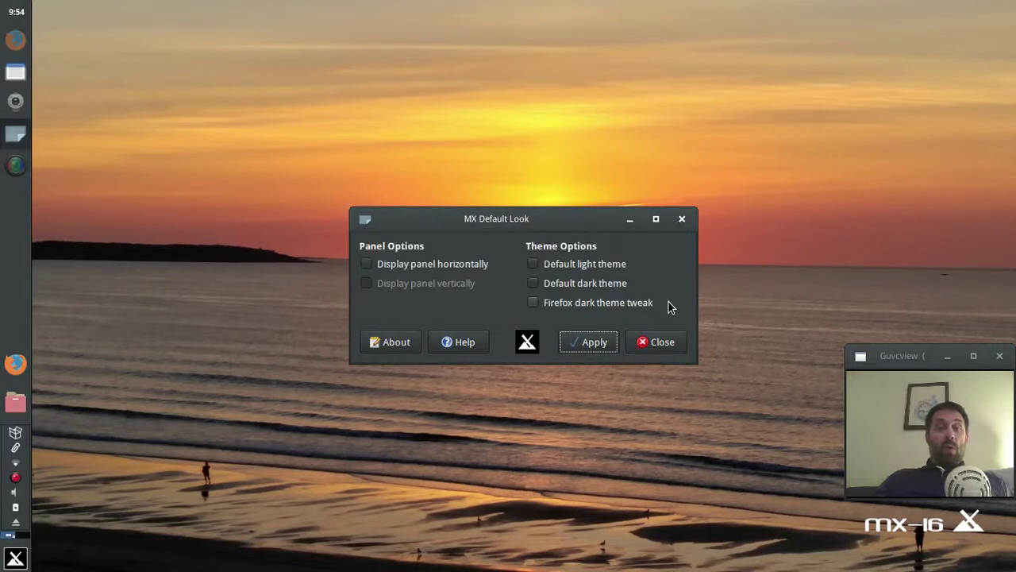
{"action": "left_click", "coordinate": [652, 347]}
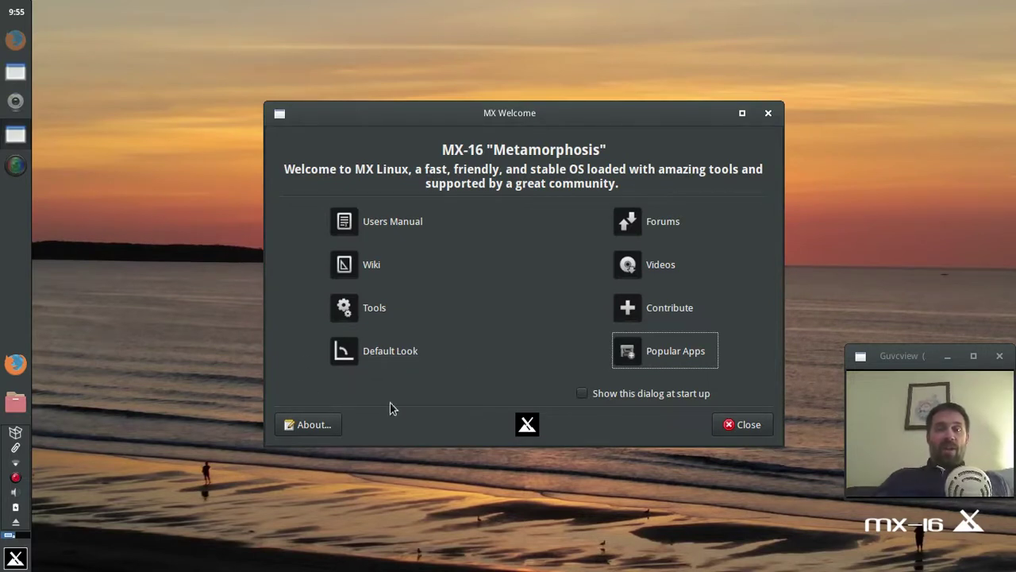
Step: Close MX Welcome and start the MX-Clocky desktop clock from the application menu
{"action": "left_click", "coordinate": [742, 426]}
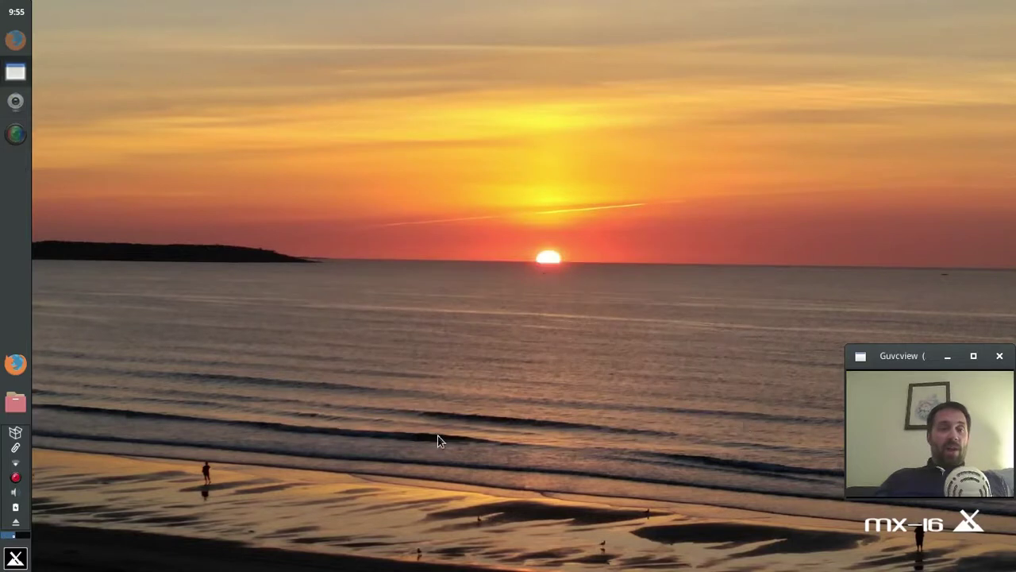
{"action": "left_click", "coordinate": [22, 558]}
{"action": "type", "text": "mx"}
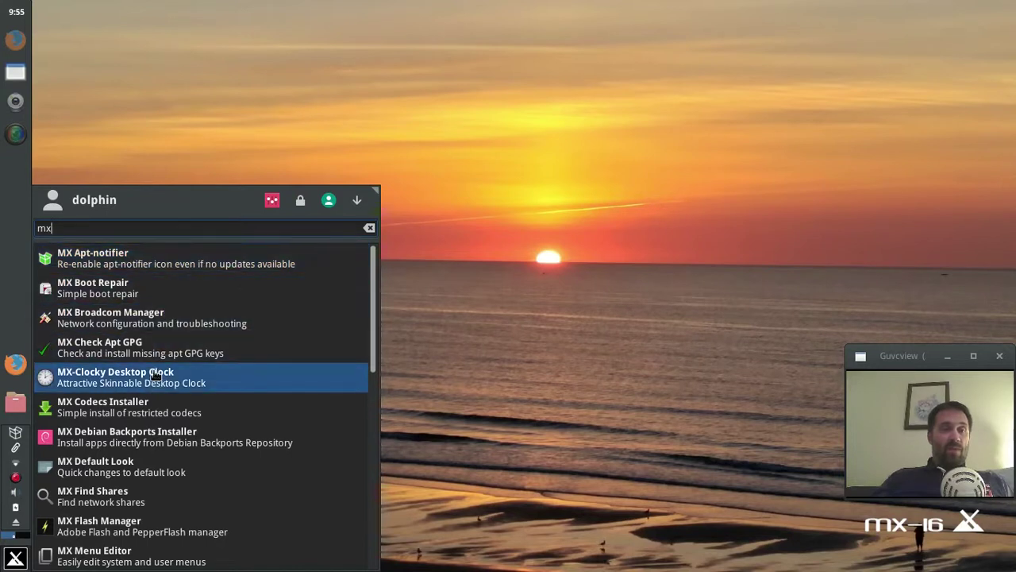
{"action": "left_click", "coordinate": [154, 371]}
Step: Bring up the clock's right-click menu a few times, then quit Clocky
{"action": "right_click", "coordinate": [145, 20]}
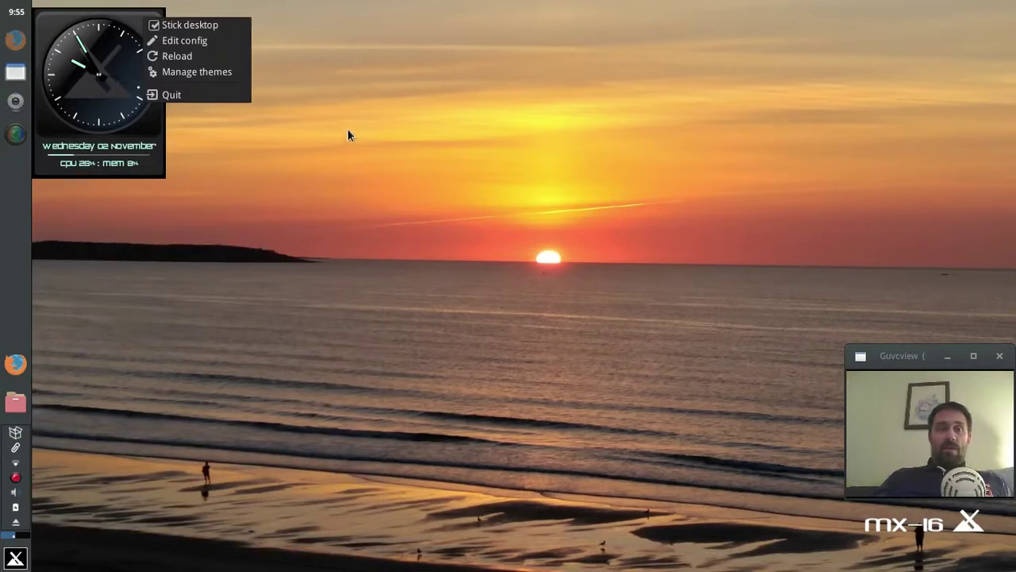
{"action": "left_click", "coordinate": [315, 158]}
{"action": "right_click", "coordinate": [143, 20]}
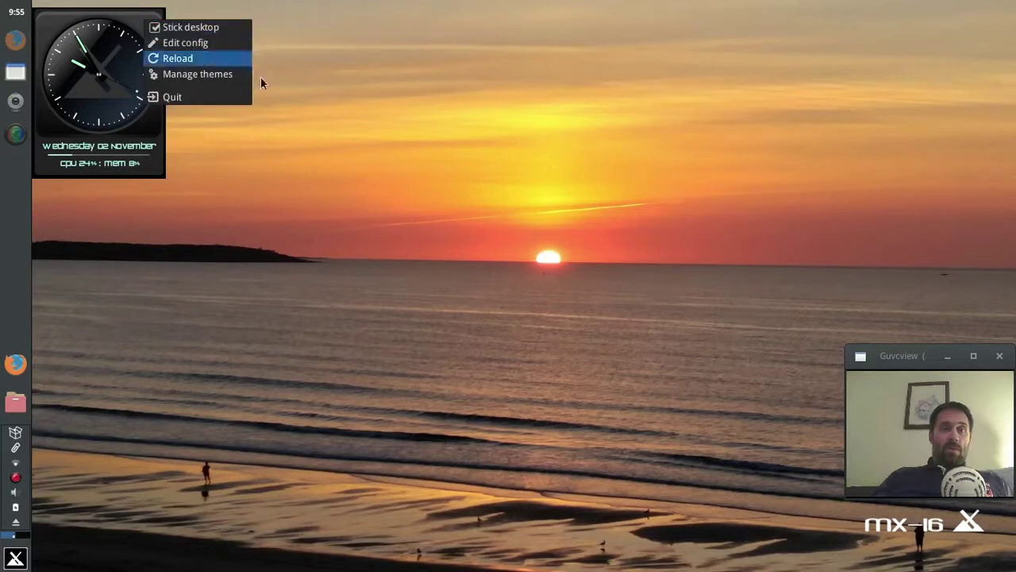
{"action": "left_click", "coordinate": [269, 170]}
{"action": "right_click", "coordinate": [146, 32]}
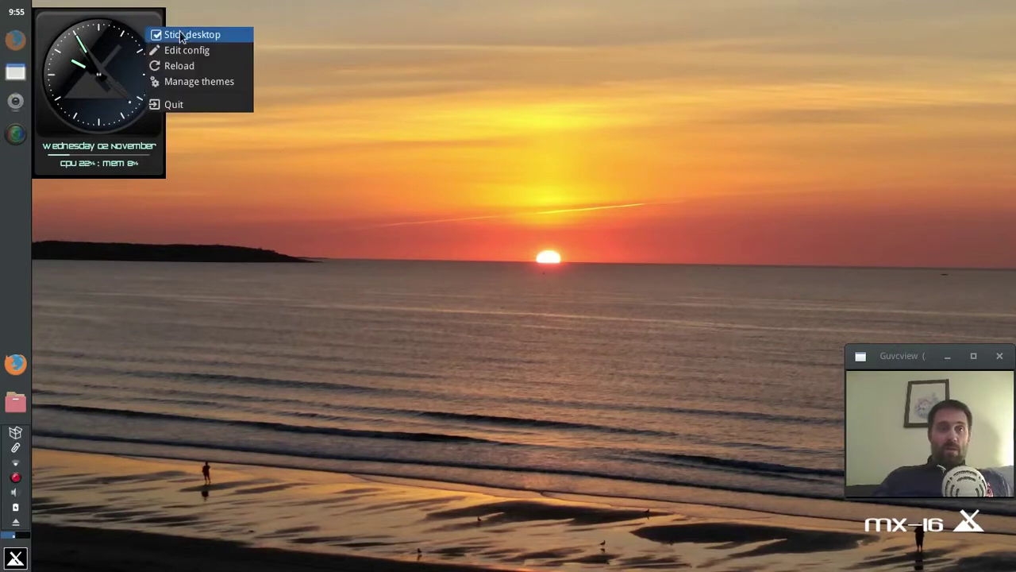
{"action": "left_click", "coordinate": [709, 47]}
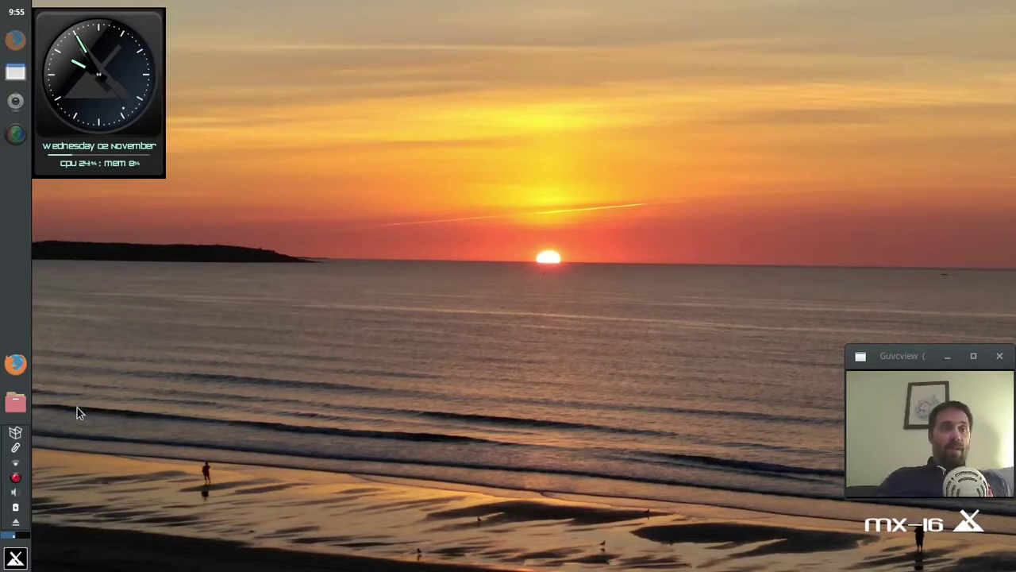
{"action": "right_click", "coordinate": [113, 89]}
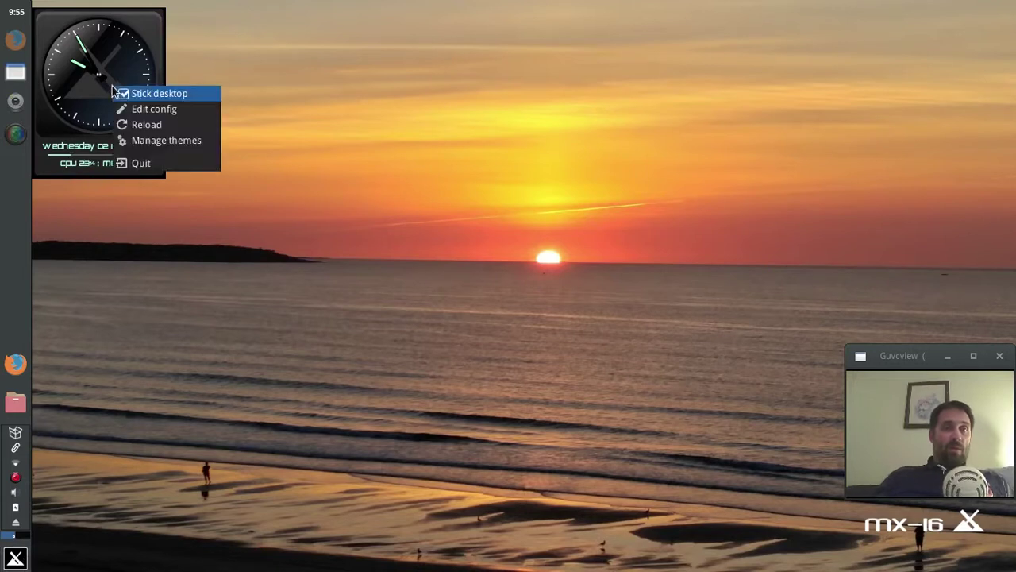
{"action": "left_click", "coordinate": [162, 162]}
Step: Launch MX Tools from the application menu and browse its utilities dashboard
{"action": "left_click", "coordinate": [15, 559]}
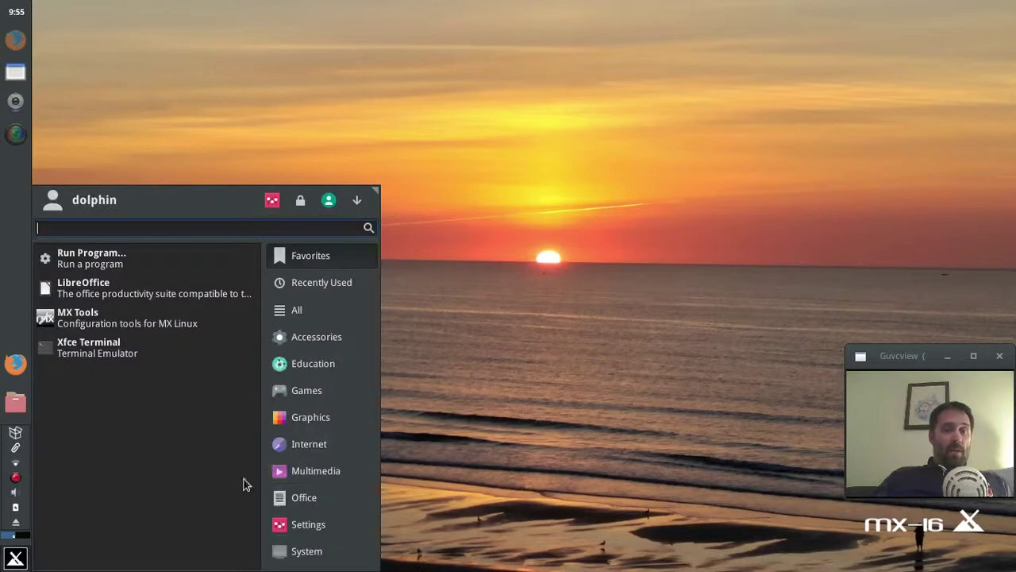
{"action": "type", "text": "mx"}
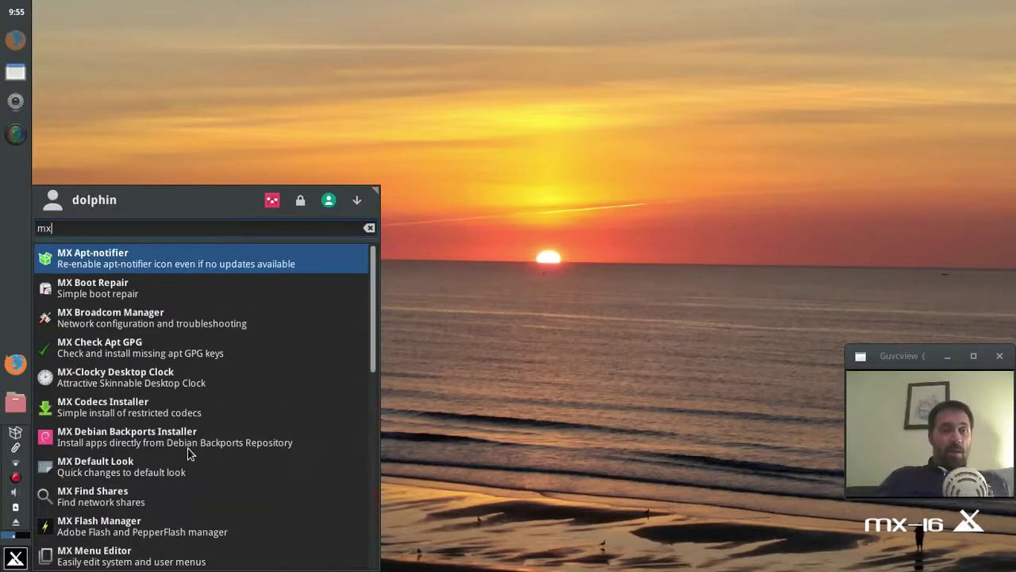
{"action": "left_click", "coordinate": [16, 558]}
{"action": "left_click", "coordinate": [15, 559]}
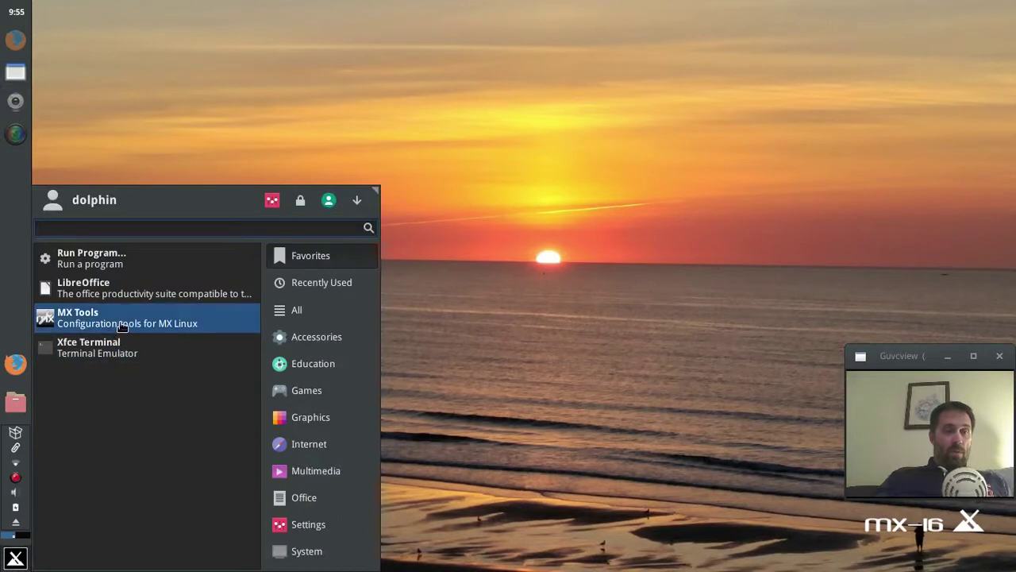
{"action": "left_click", "coordinate": [119, 323]}
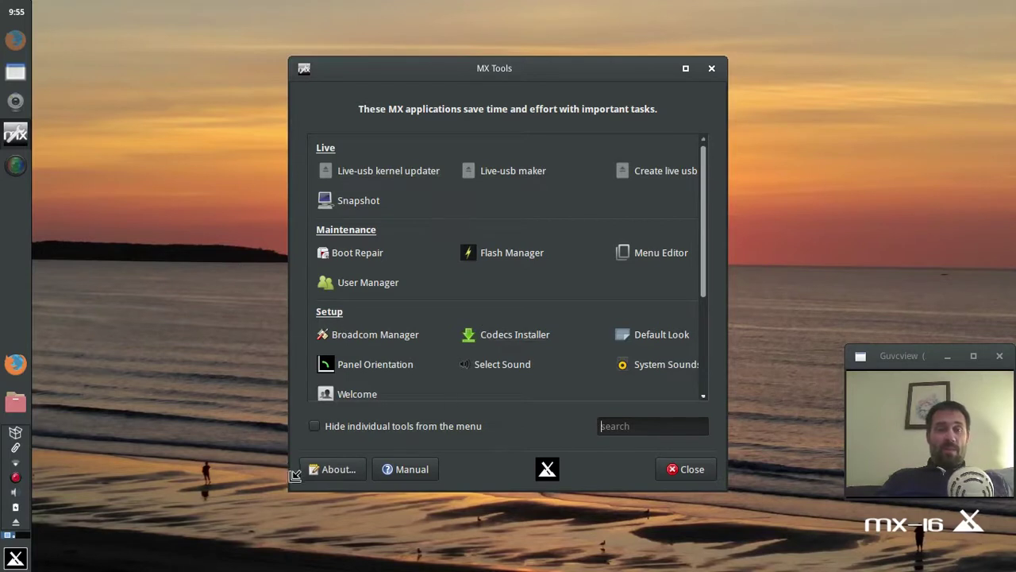
{"action": "left_click", "coordinate": [253, 498]}
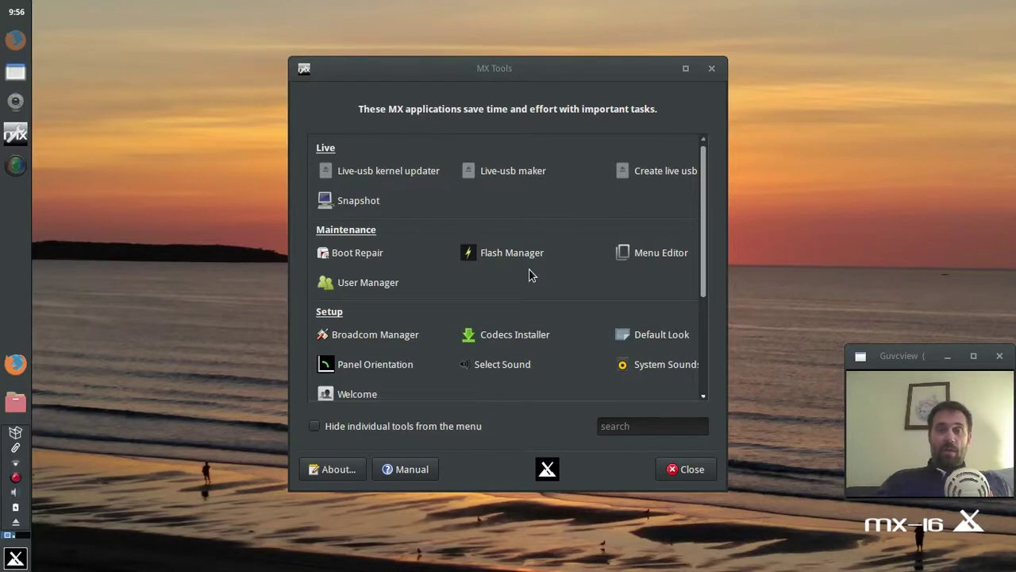
{"action": "scroll", "coordinate": [577, 318], "scroll_direction": "down", "scroll_amount": 2}
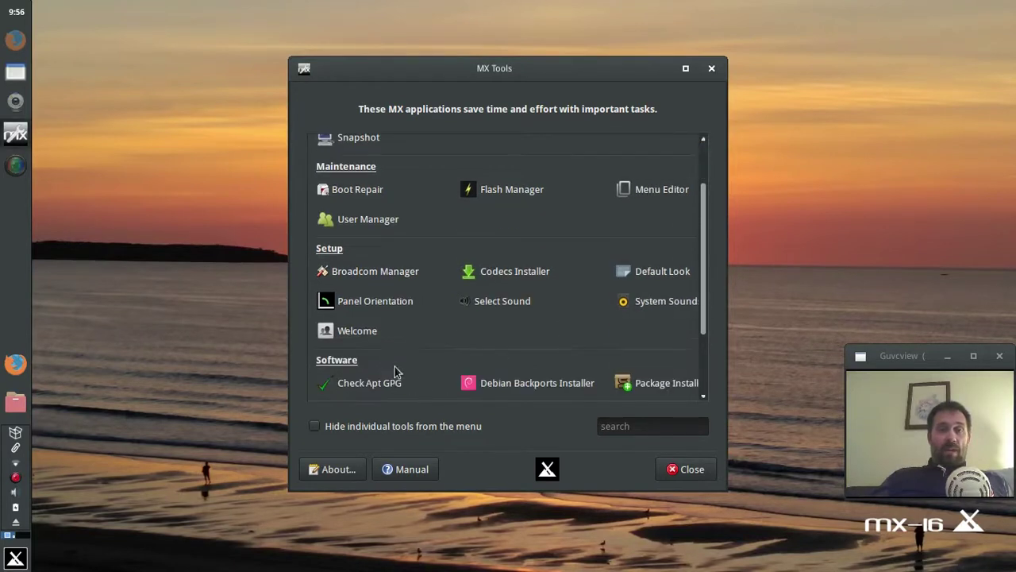
Step: Open Panel Orientation from MX Tools and cancel it without changes
{"action": "left_click", "coordinate": [370, 311]}
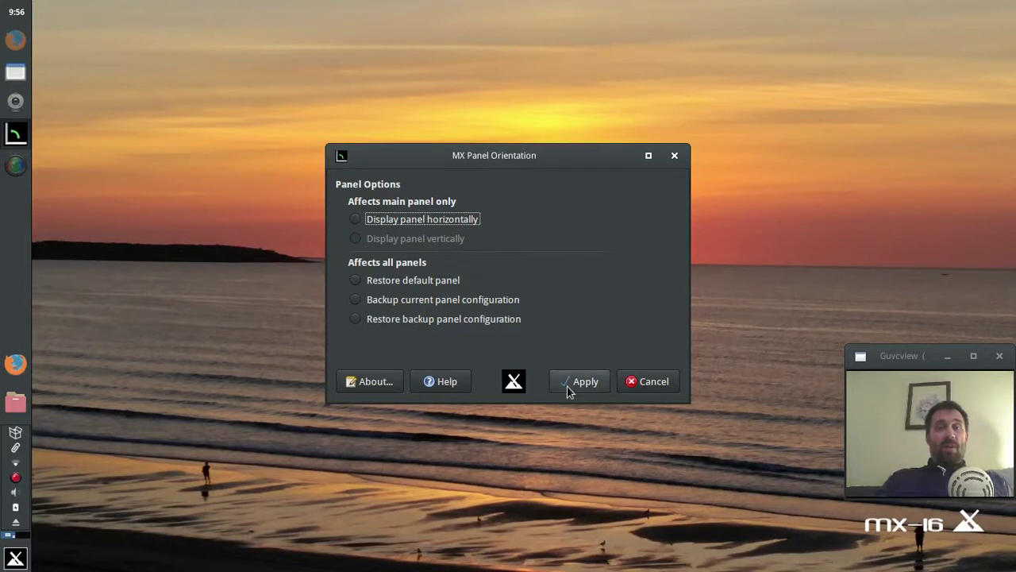
{"action": "left_click", "coordinate": [648, 382]}
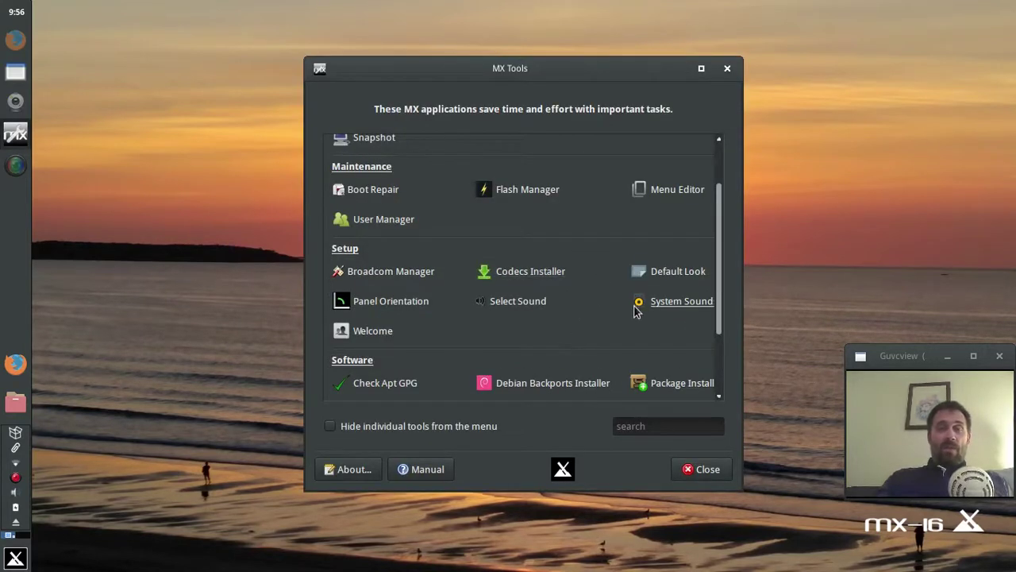
Step: Scroll MX Tools down to the Software and Utilities tools, check the tray's Unmount icon, then close MX Tools
{"action": "scroll", "coordinate": [517, 328], "scroll_direction": "down", "scroll_amount": 3}
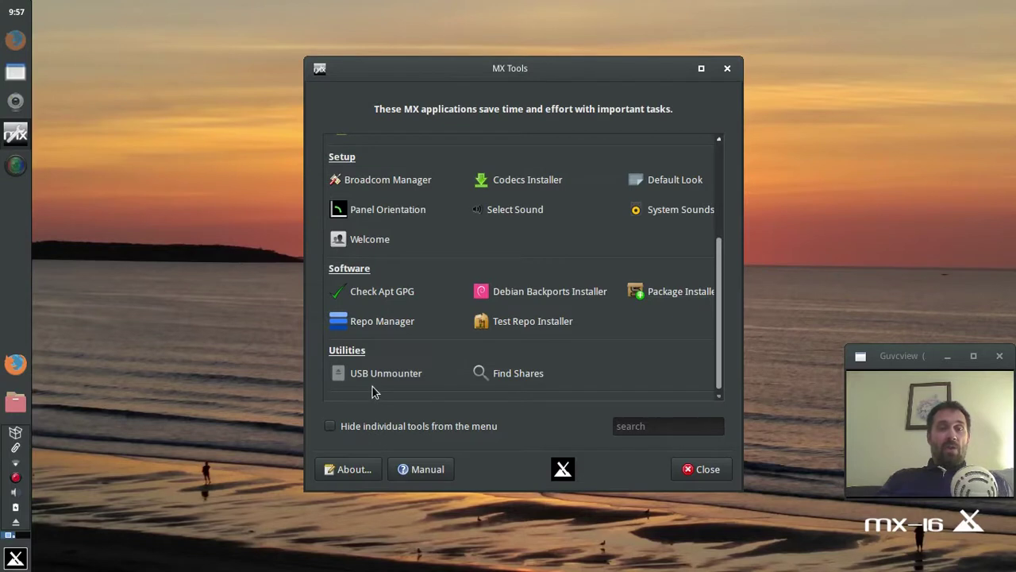
{"action": "left_click", "coordinate": [16, 528]}
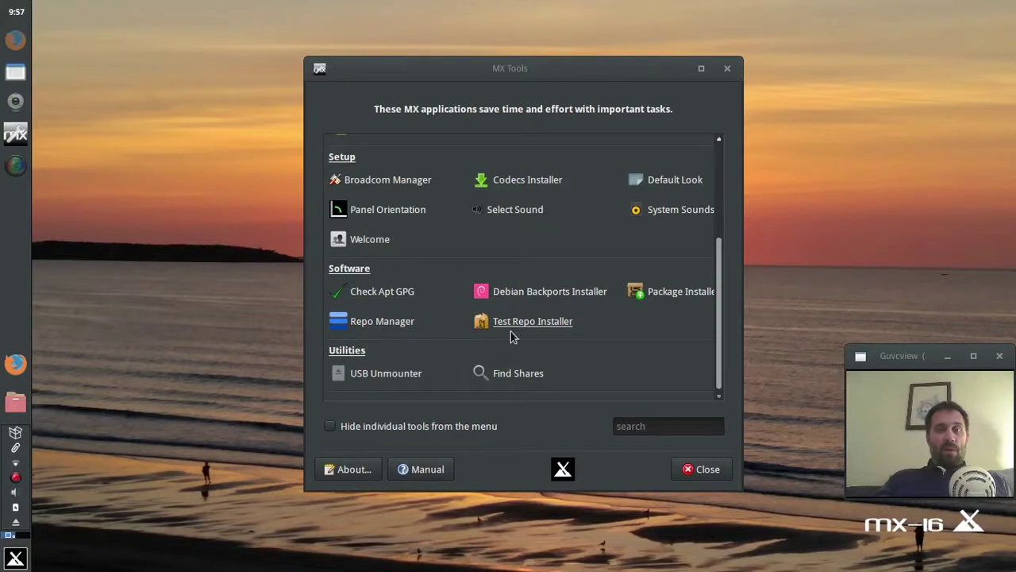
{"action": "left_click", "coordinate": [699, 471]}
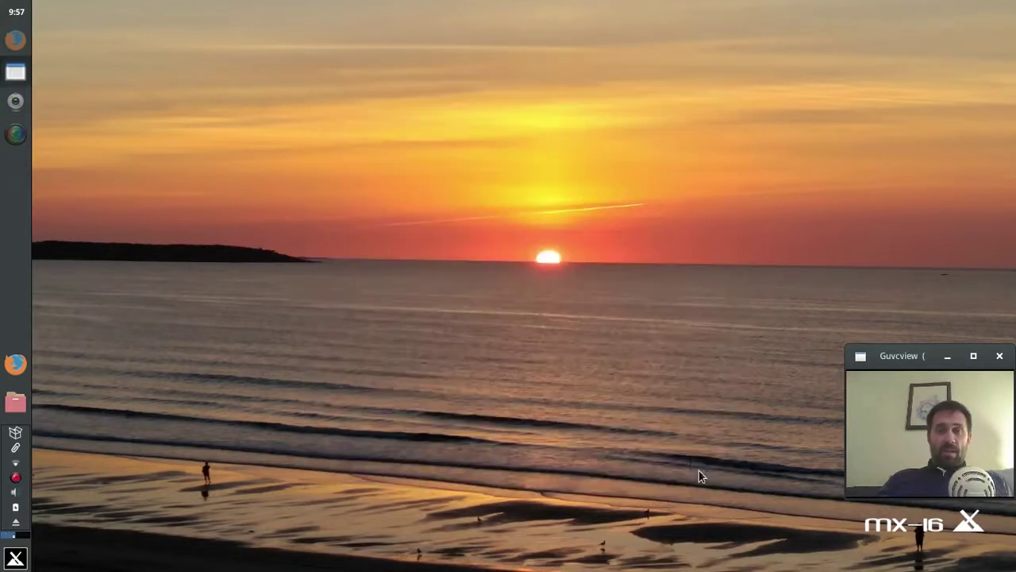
{"action": "left_click", "coordinate": [12, 563]}
{"action": "left_click", "coordinate": [331, 475]}
{"action": "left_click", "coordinate": [332, 337]}
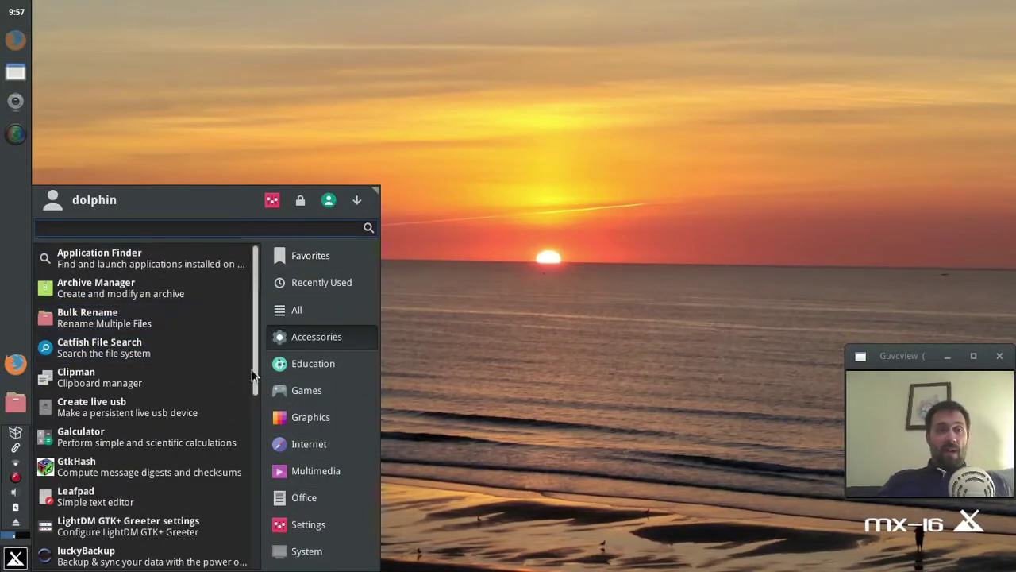
{"action": "left_click", "coordinate": [313, 364]}
{"action": "left_click", "coordinate": [308, 389]}
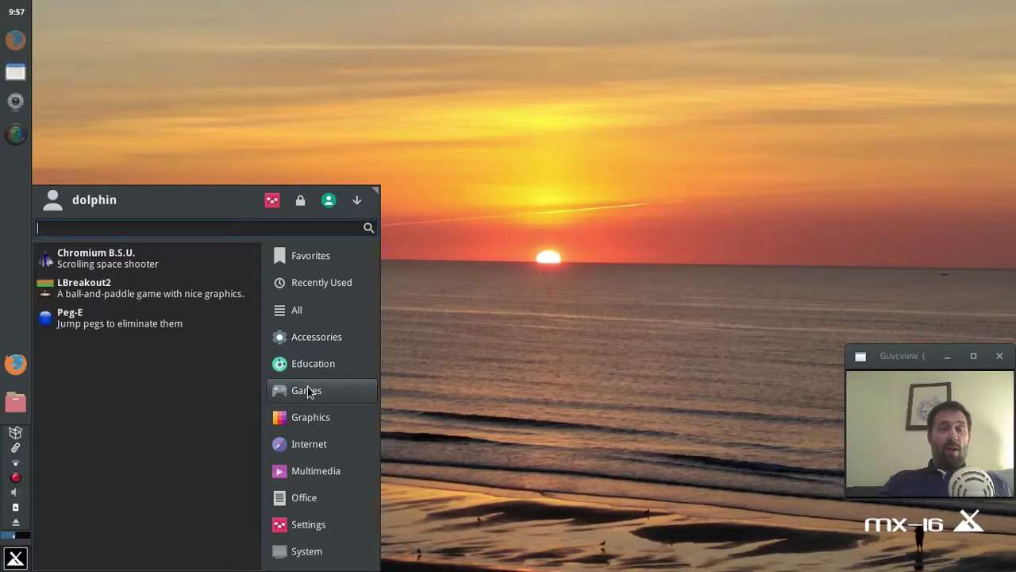
{"action": "left_click", "coordinate": [310, 417]}
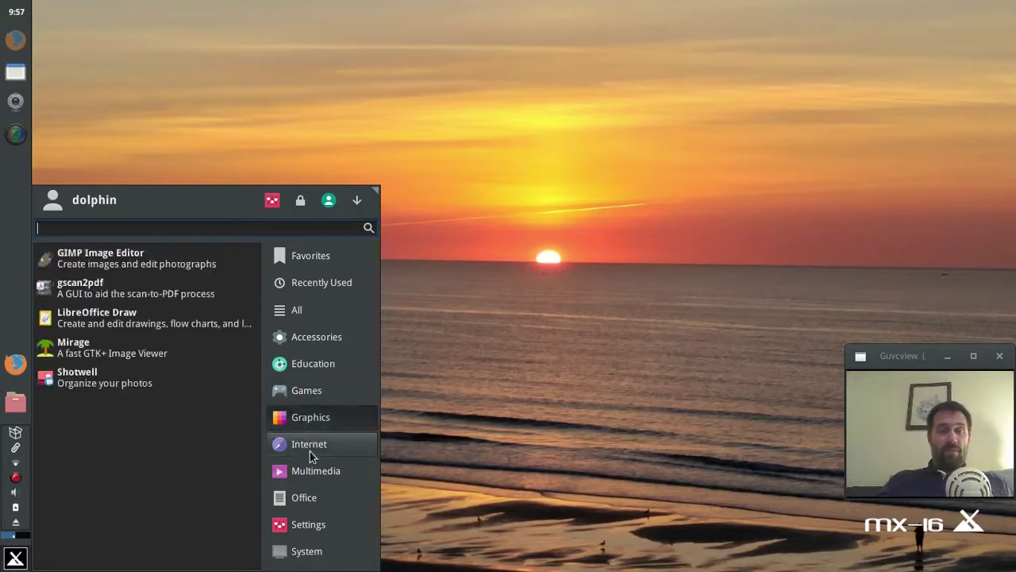
{"action": "left_click", "coordinate": [313, 470]}
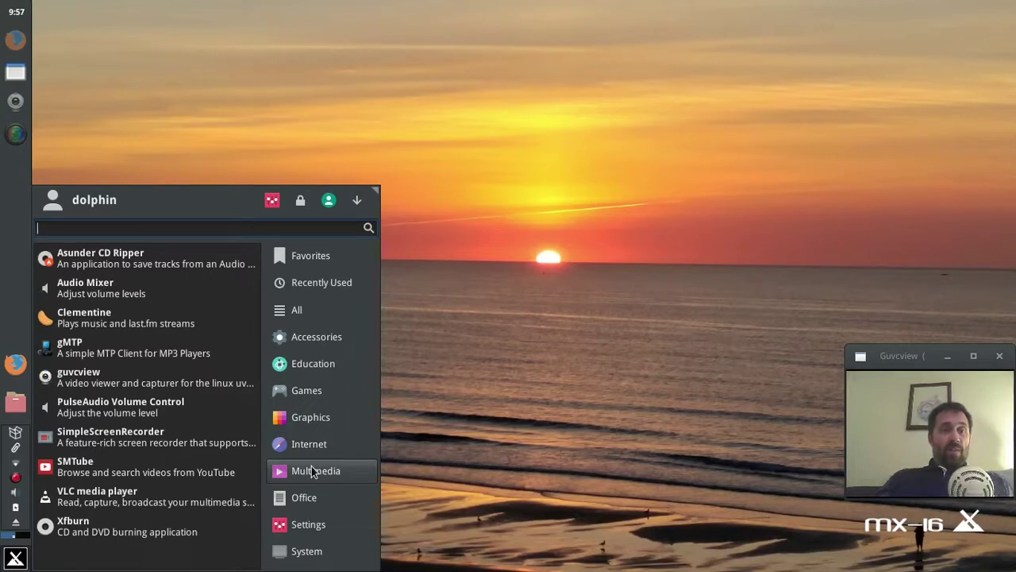
{"action": "left_click", "coordinate": [322, 503]}
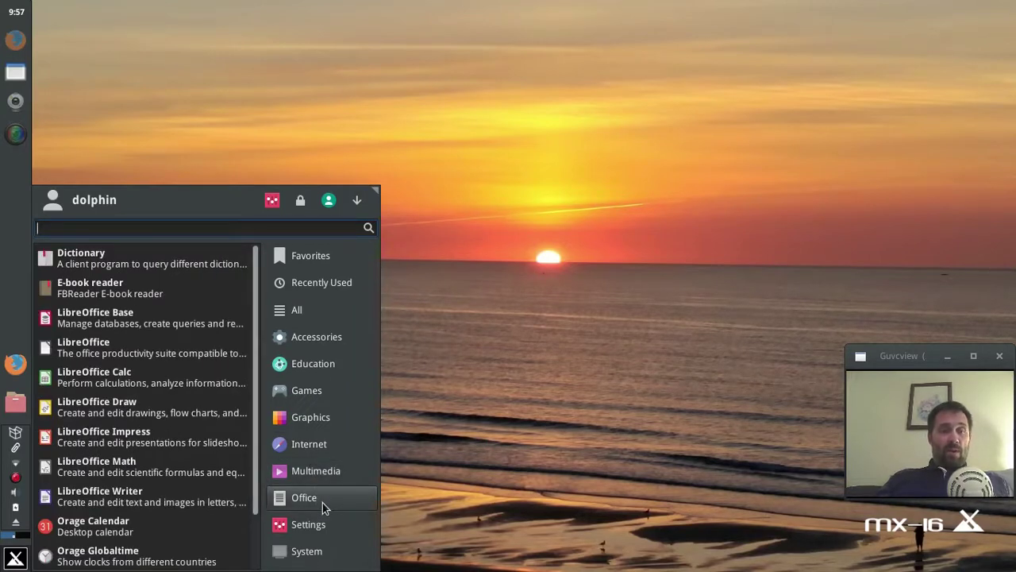
{"action": "left_click", "coordinate": [328, 526]}
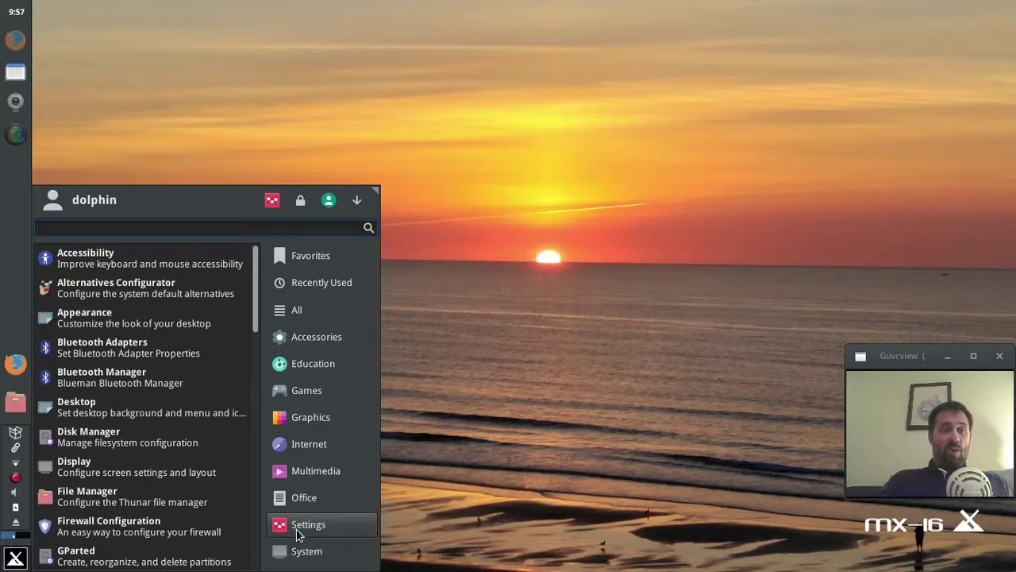
{"action": "left_click", "coordinate": [308, 549]}
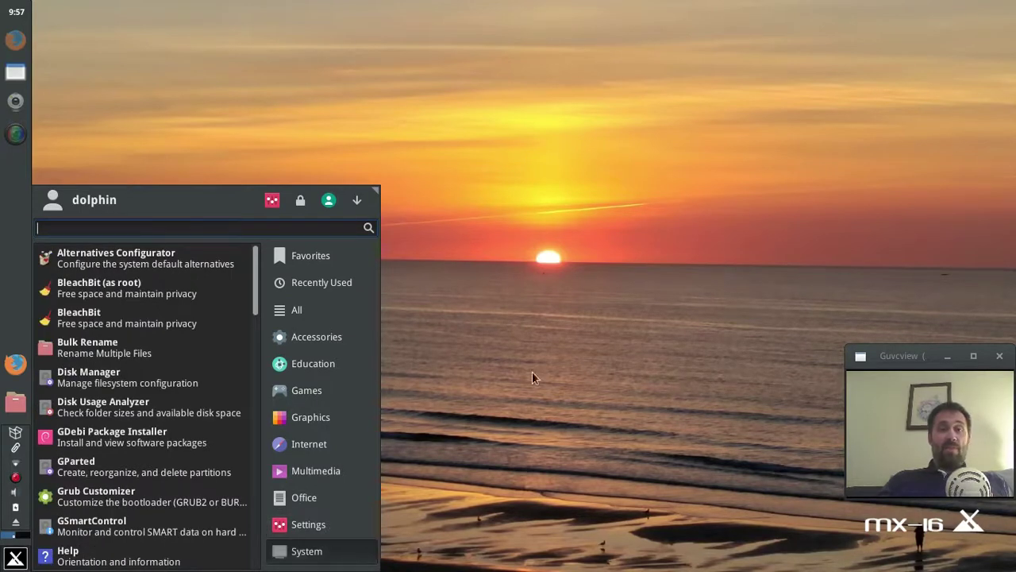
{"action": "left_click", "coordinate": [592, 290]}
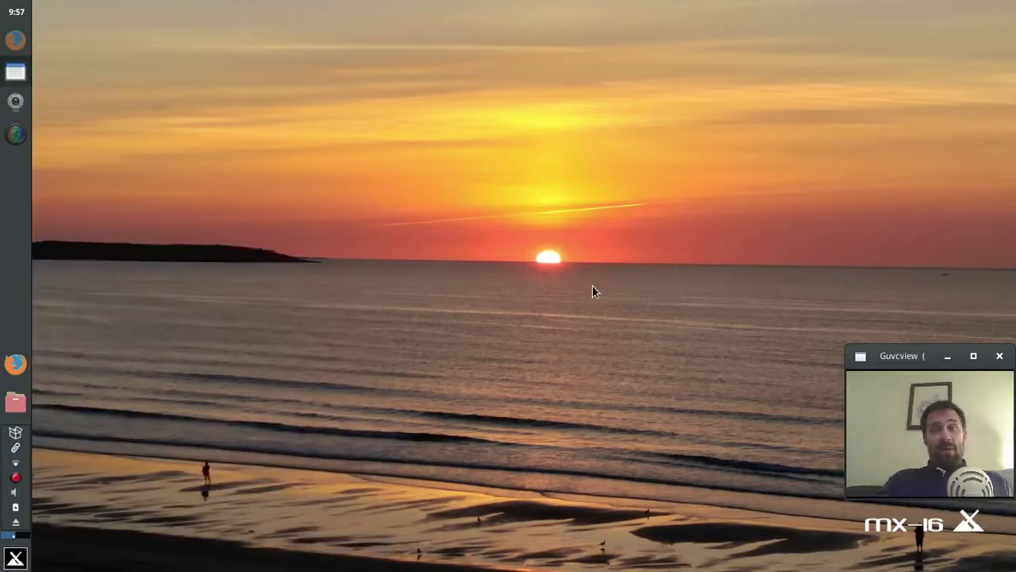